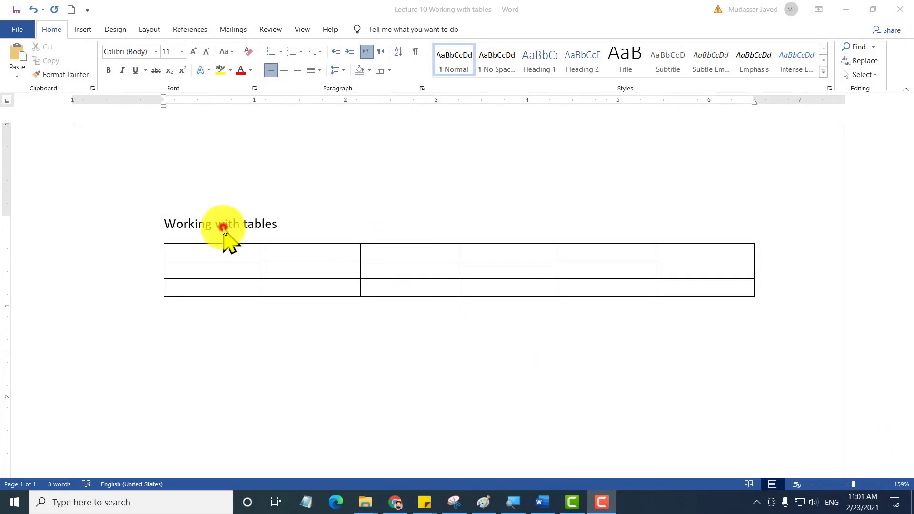
# Leave the 6-column, 3-row table document and go to the File backstage Home page.
pyautogui.click(246, 223)
pyautogui.moveTo(260, 223); pyautogui.dragTo(286, 229)
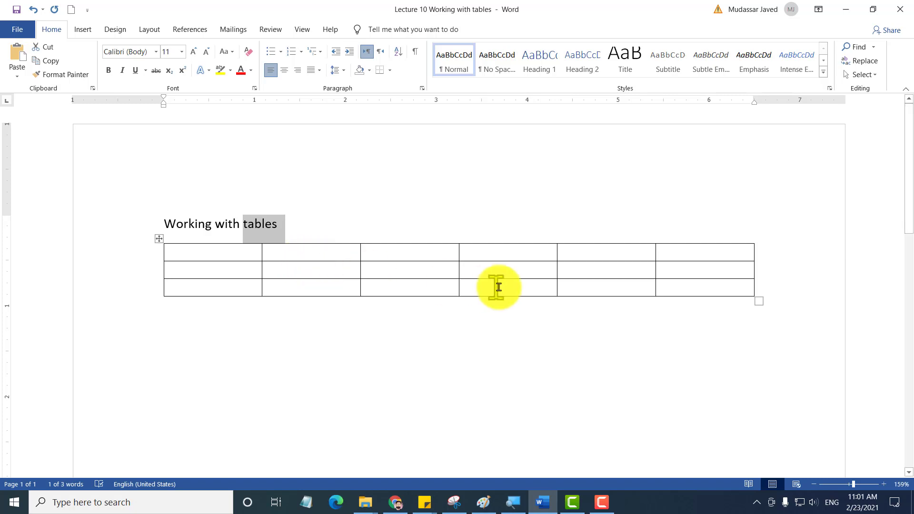
pyautogui.click(308, 252)
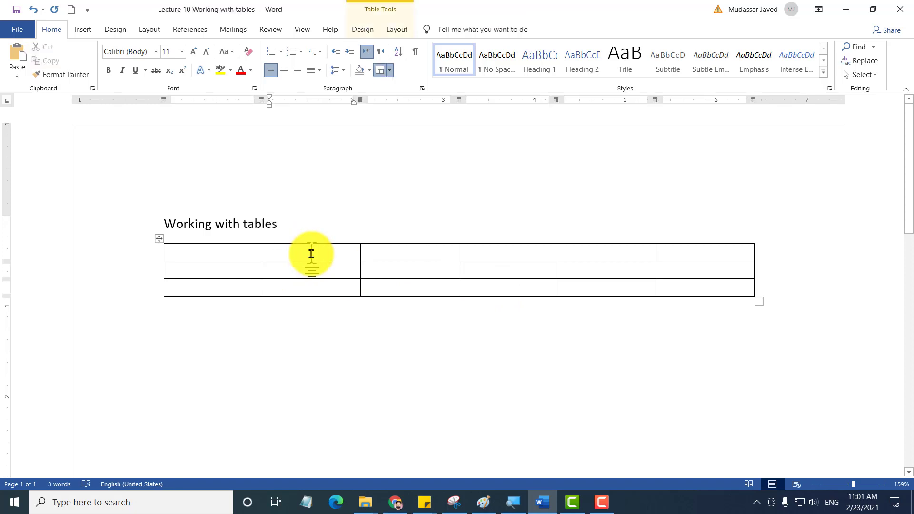
pyautogui.click(23, 29)
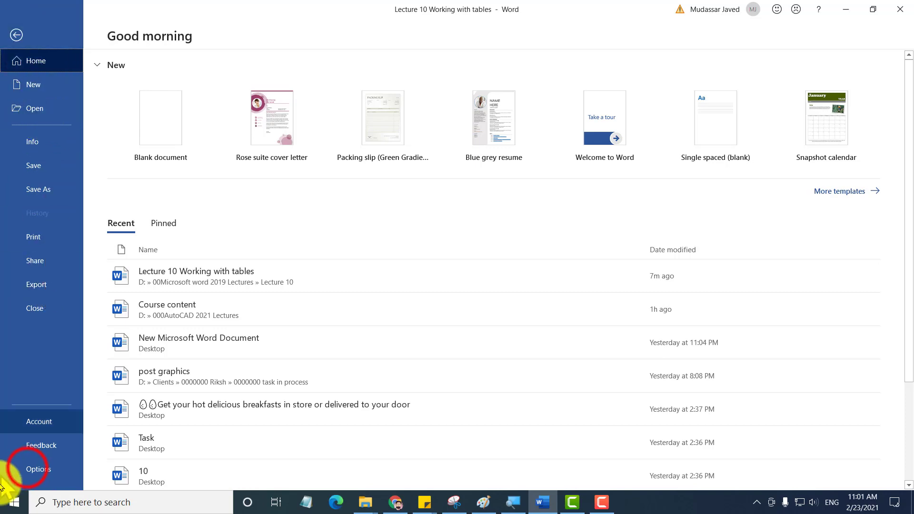
# Set Word's Office Theme to Black under Word Options > General.
pyautogui.click(27, 470)
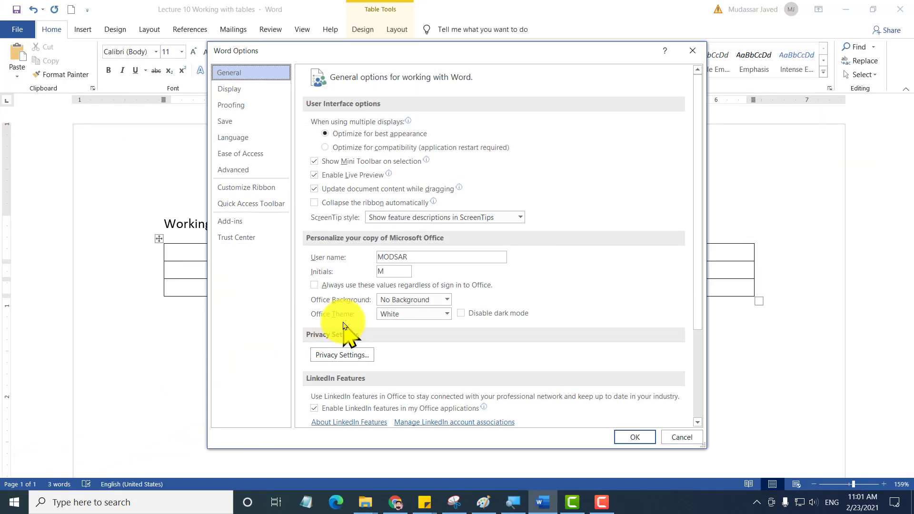
pyautogui.click(446, 313)
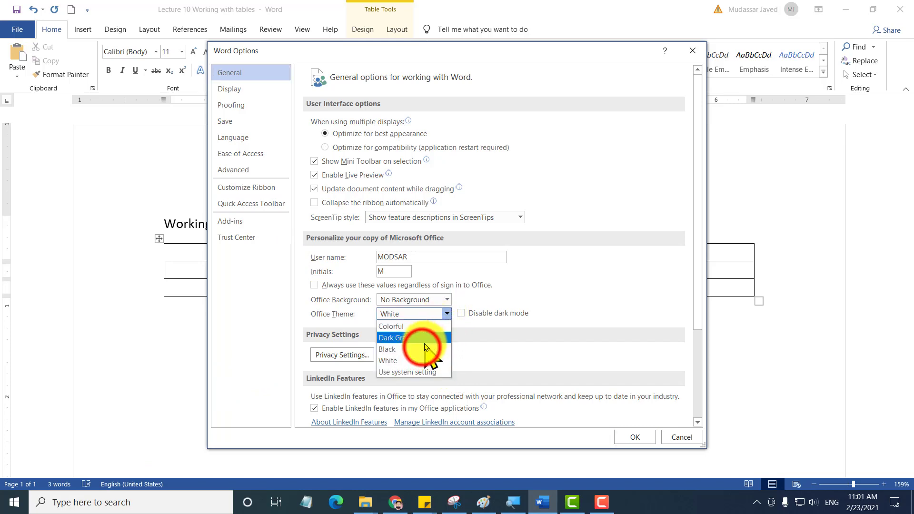
pyautogui.click(421, 350)
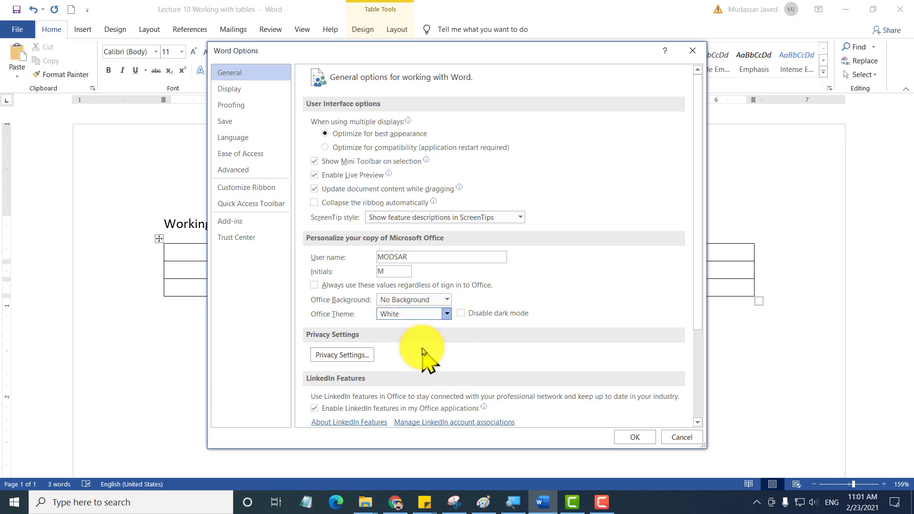
pyautogui.click(635, 437)
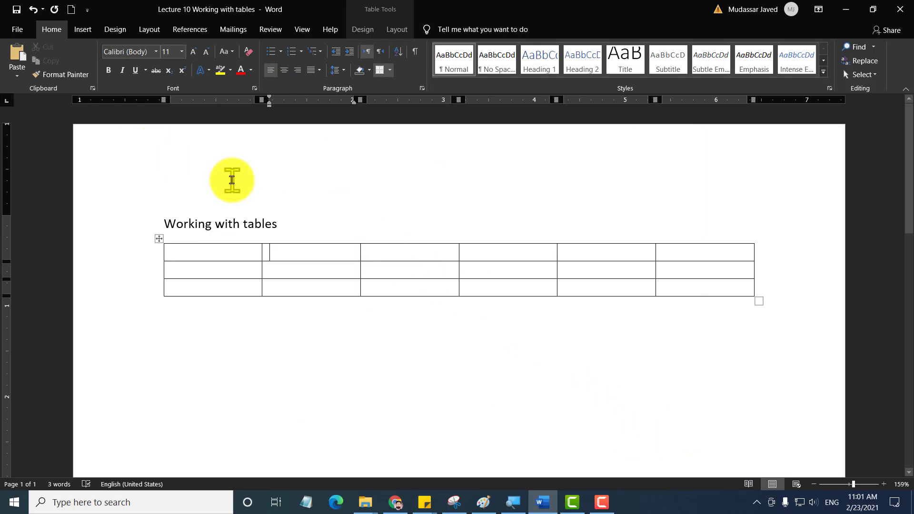
# Add an empty paragraph below the 3-row table and switch to the Insert ribbon.
pyautogui.click(248, 323)
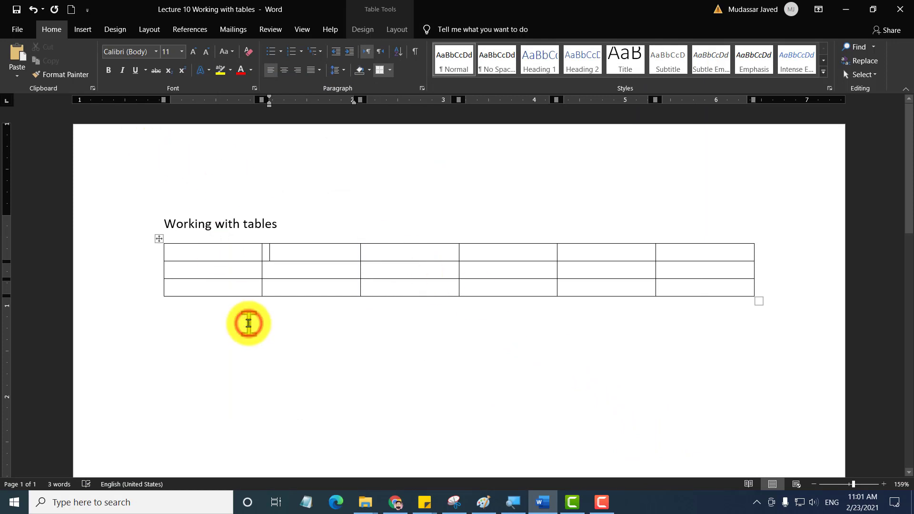
pyautogui.press('Return')
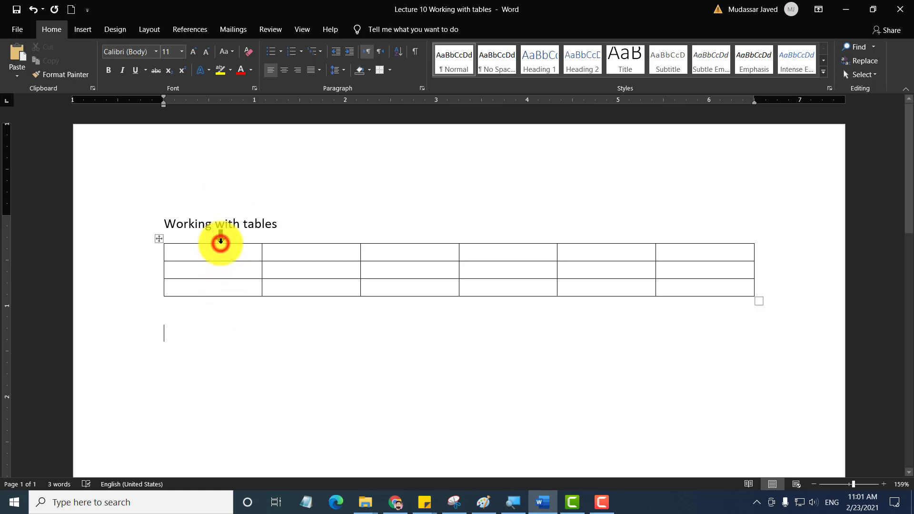
pyautogui.click(221, 242)
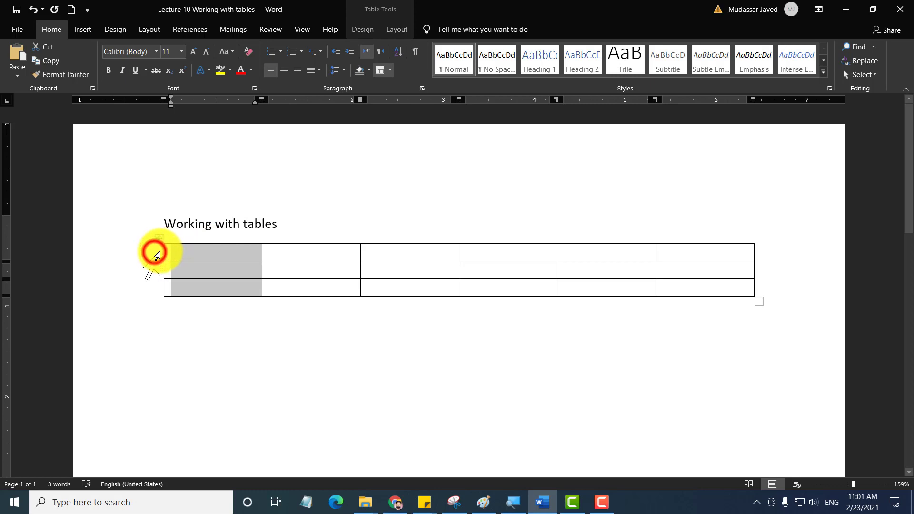
pyautogui.click(150, 253)
pyautogui.click(216, 272)
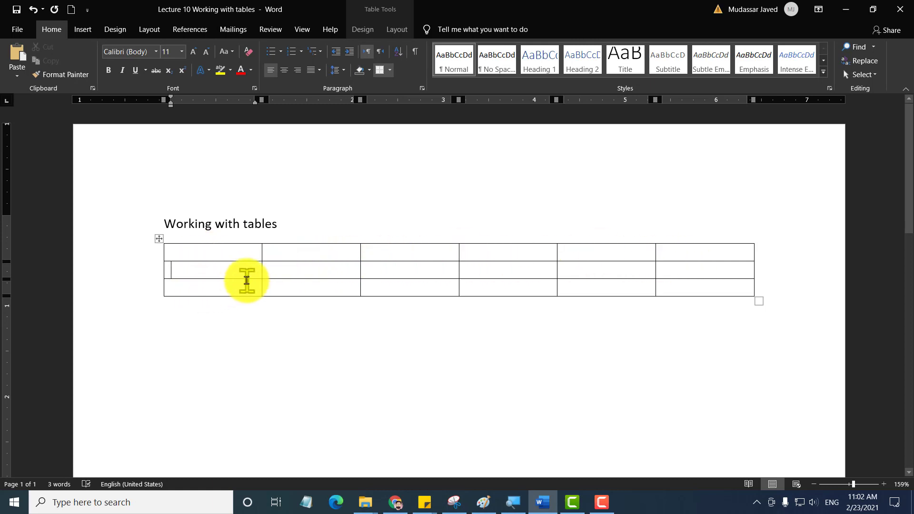
pyautogui.click(237, 320)
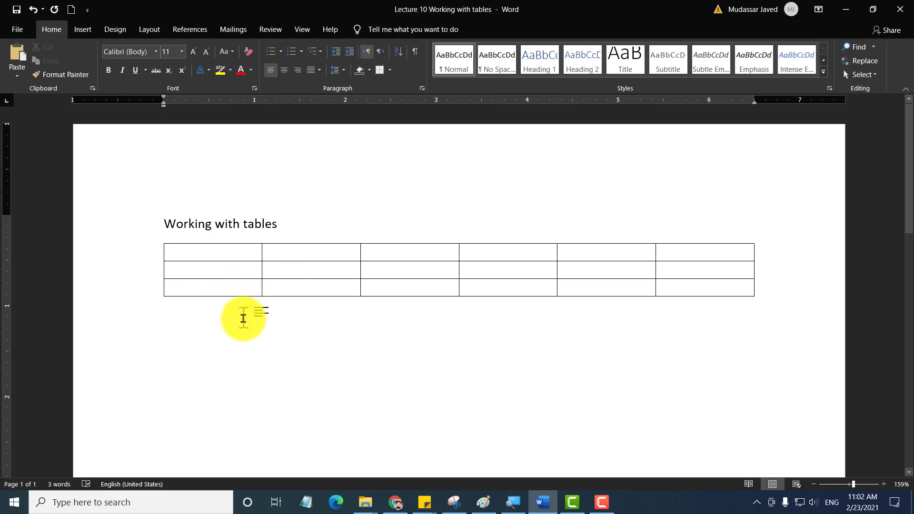
pyautogui.moveTo(261, 271); pyautogui.dragTo(264, 272)
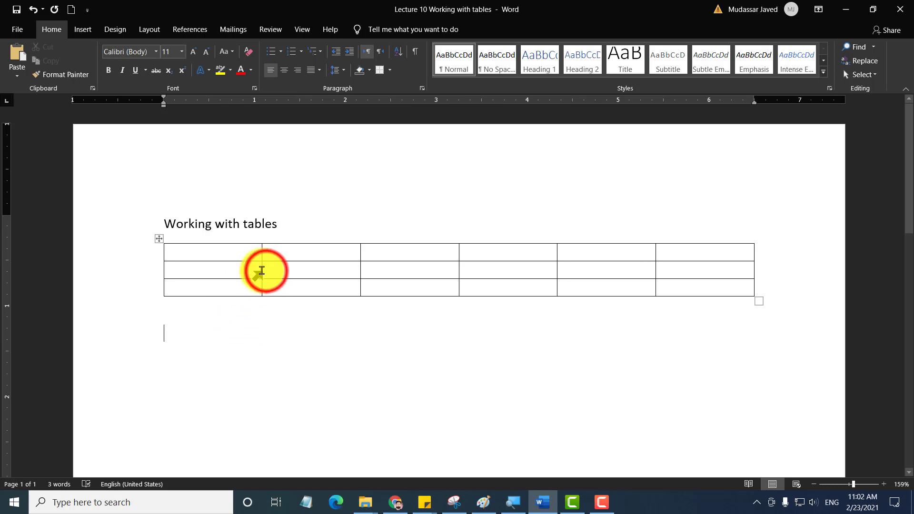
pyautogui.click(251, 341)
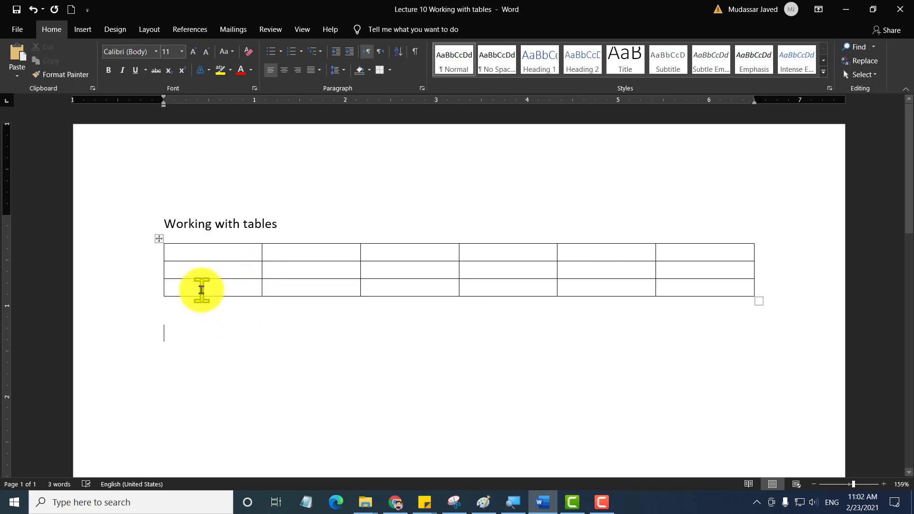
pyautogui.click(80, 31)
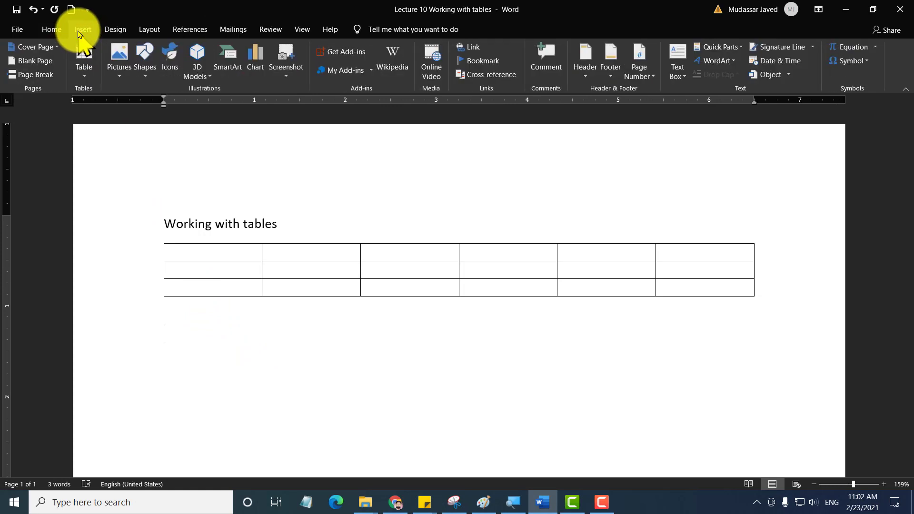
# Insert a 6-column by 5-row table from the Table grid below the first table.
pyautogui.click(87, 75)
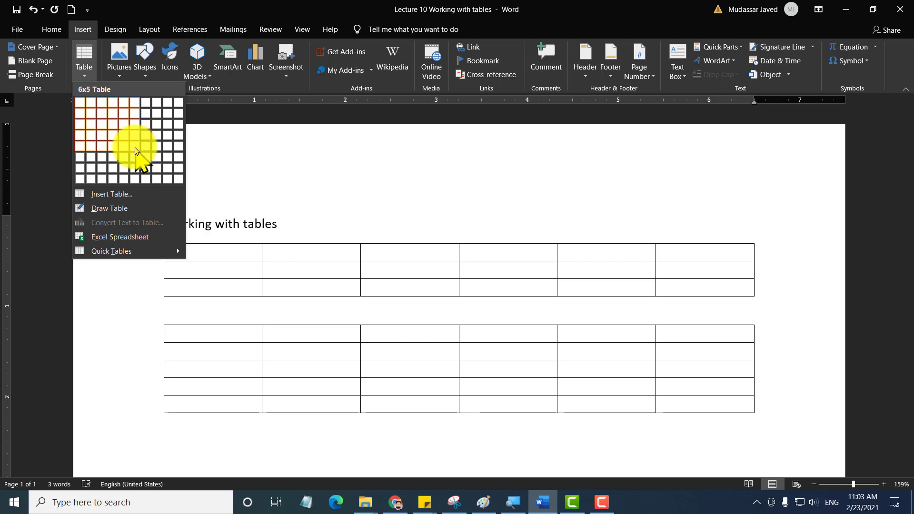
pyautogui.click(135, 149)
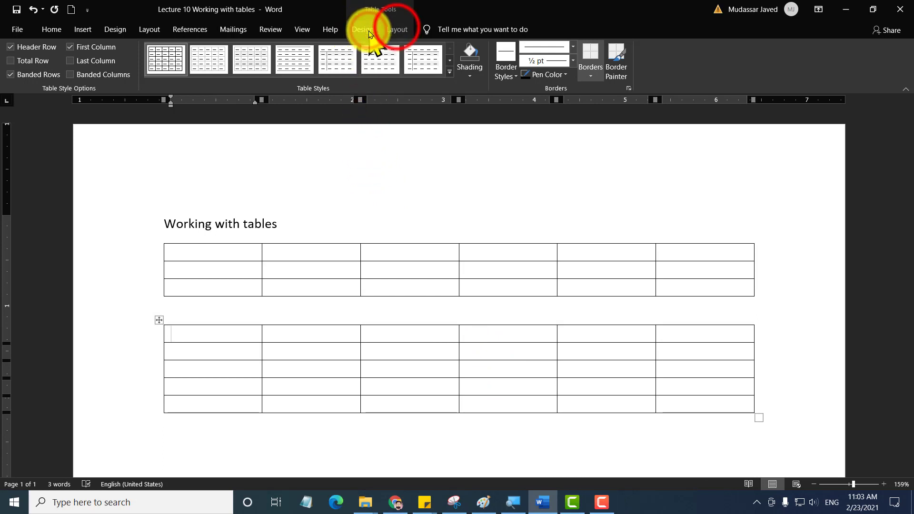
# Put the cursor in the second table's first cell with Table Tools Layout showing.
pyautogui.click(396, 29)
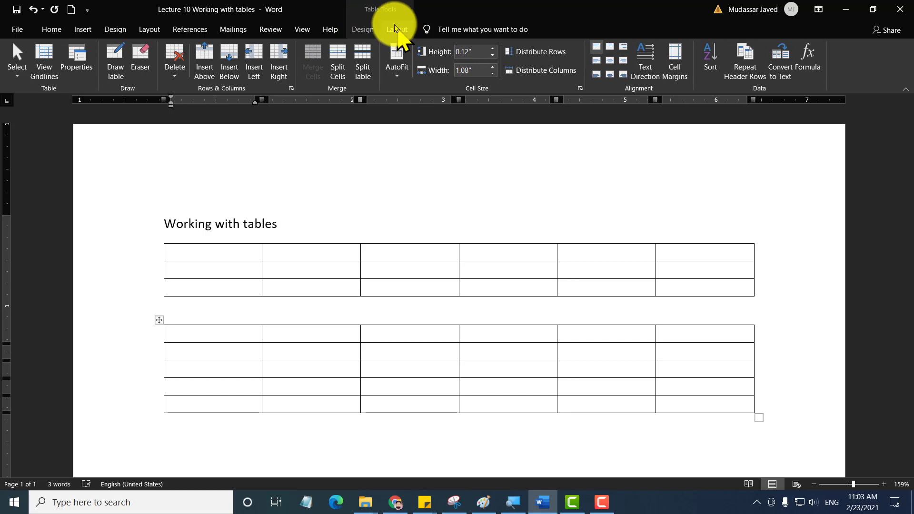
pyautogui.click(246, 447)
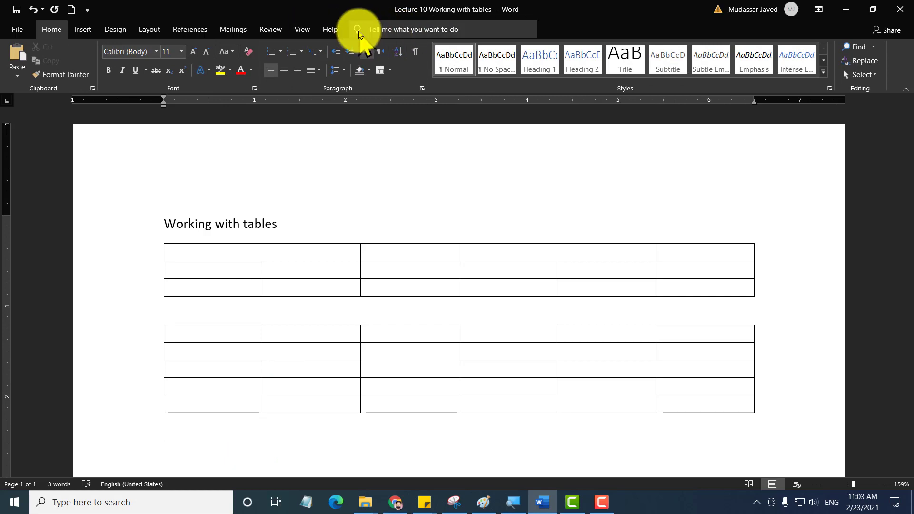
pyautogui.click(232, 354)
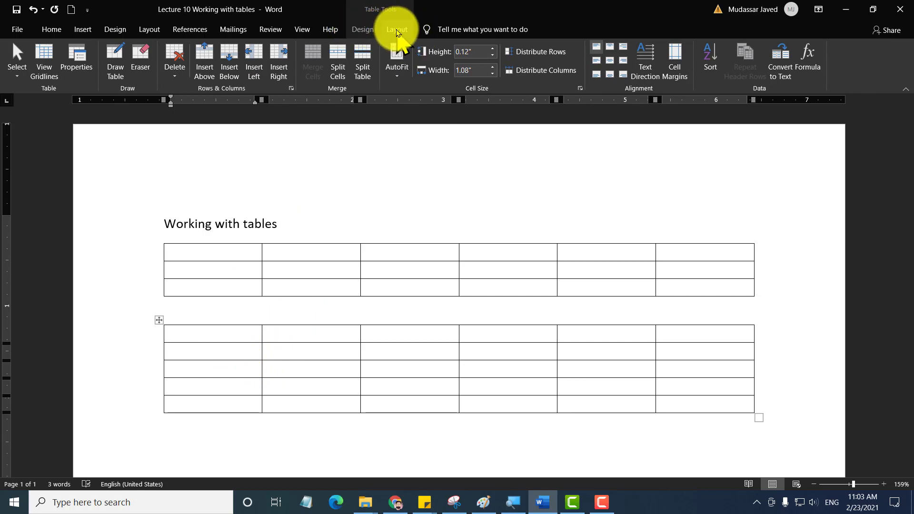
pyautogui.click(190, 345)
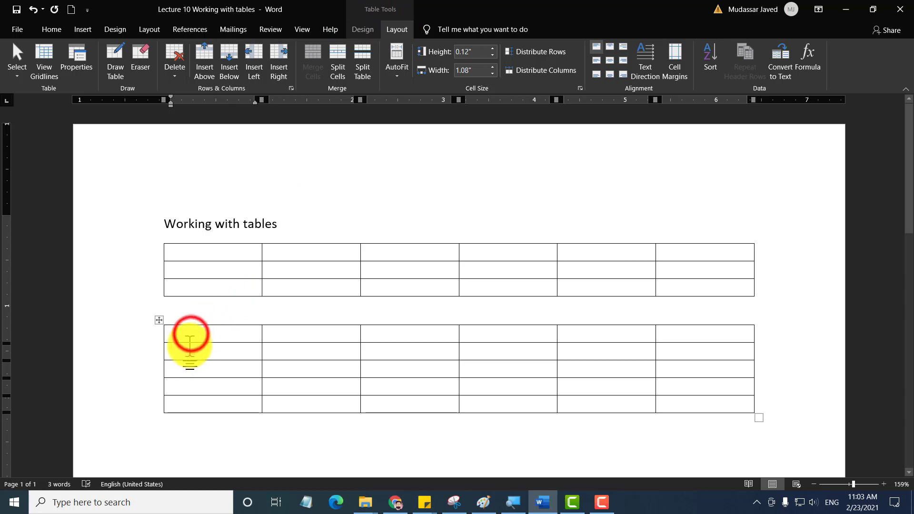
pyautogui.click(191, 334)
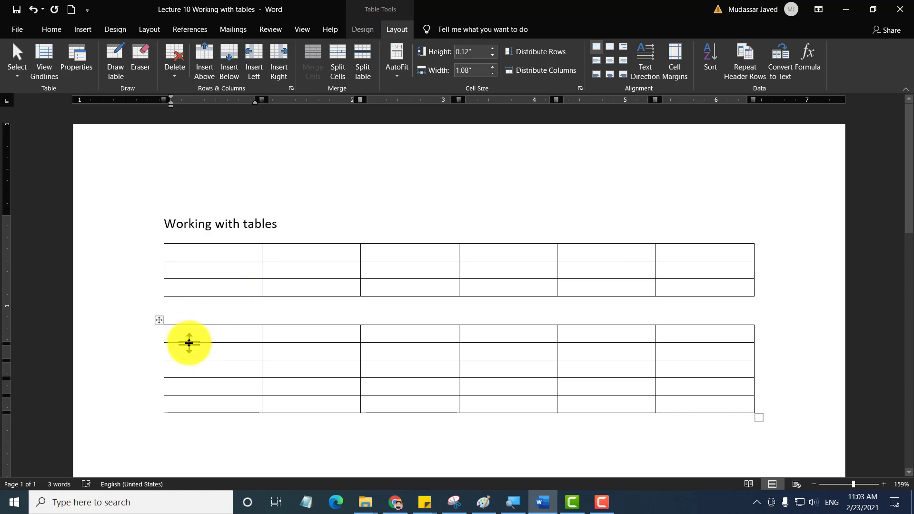
pyautogui.click(199, 356)
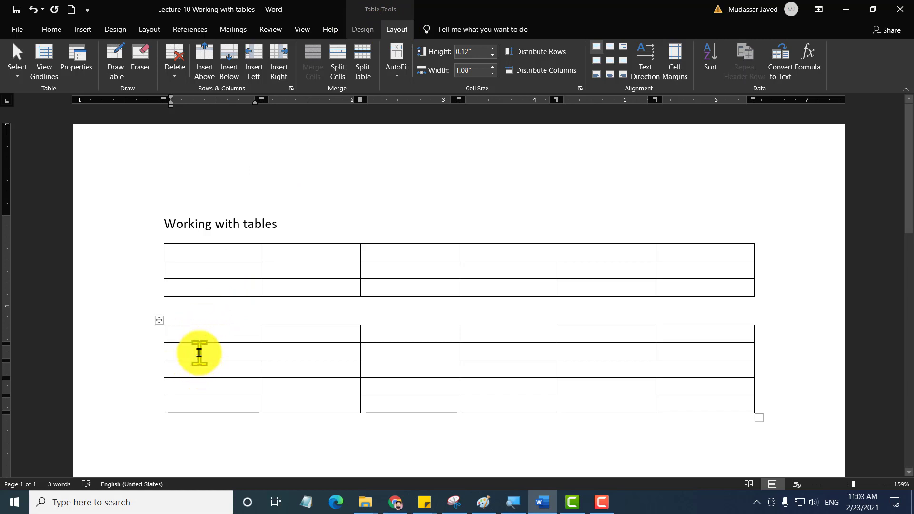
pyautogui.click(358, 29)
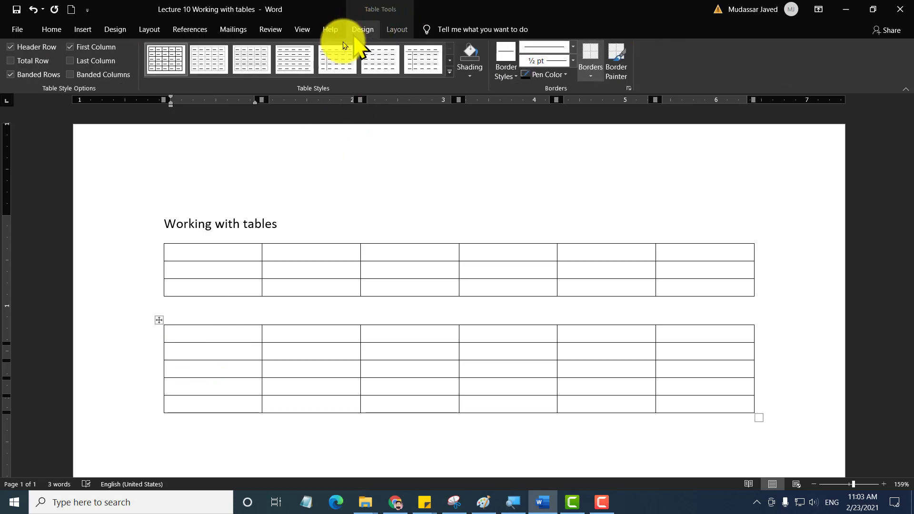
pyautogui.click(396, 29)
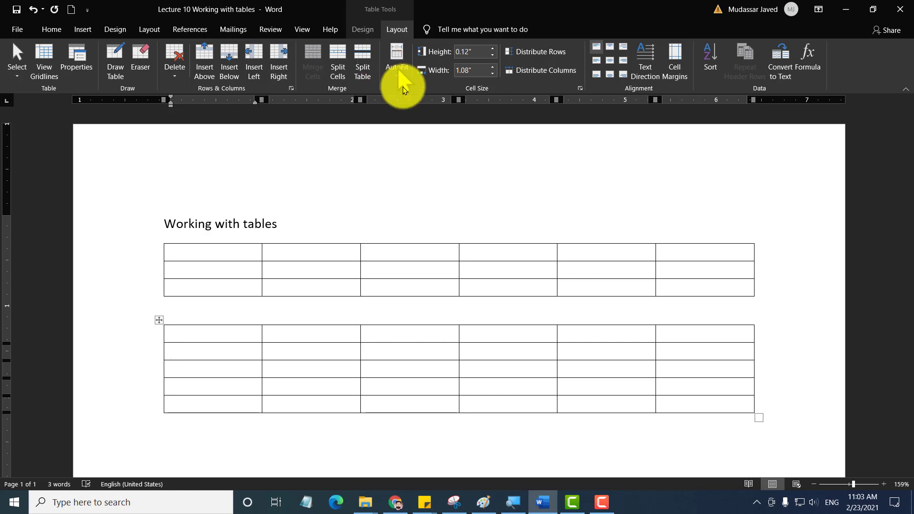
pyautogui.click(190, 336)
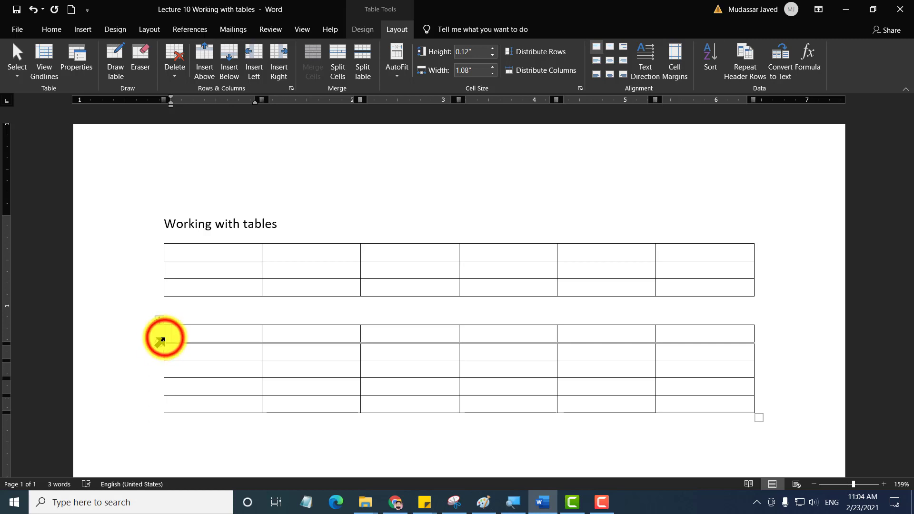
pyautogui.click(163, 339)
pyautogui.click(160, 340)
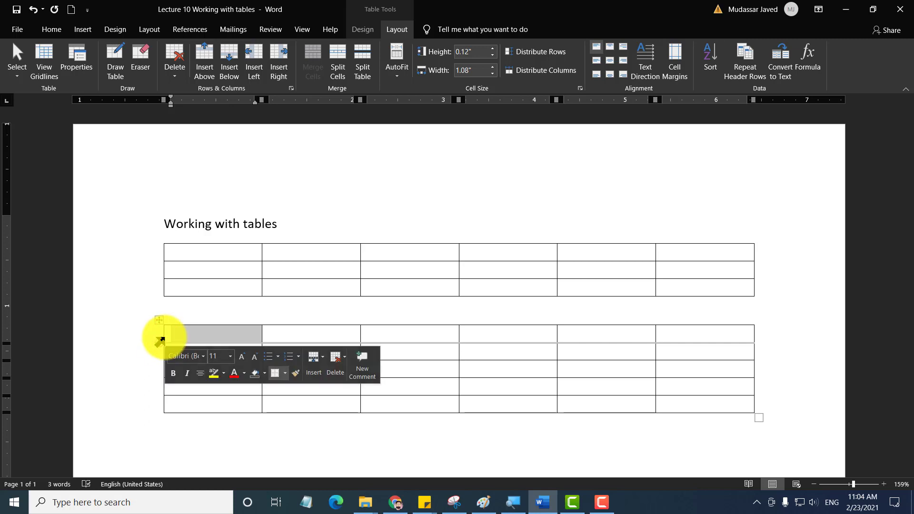
pyautogui.click(196, 339)
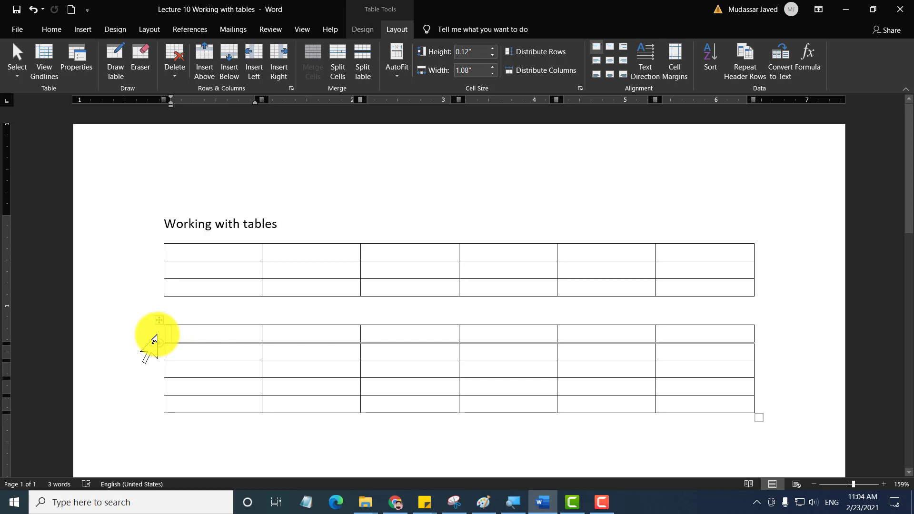
pyautogui.click(154, 339)
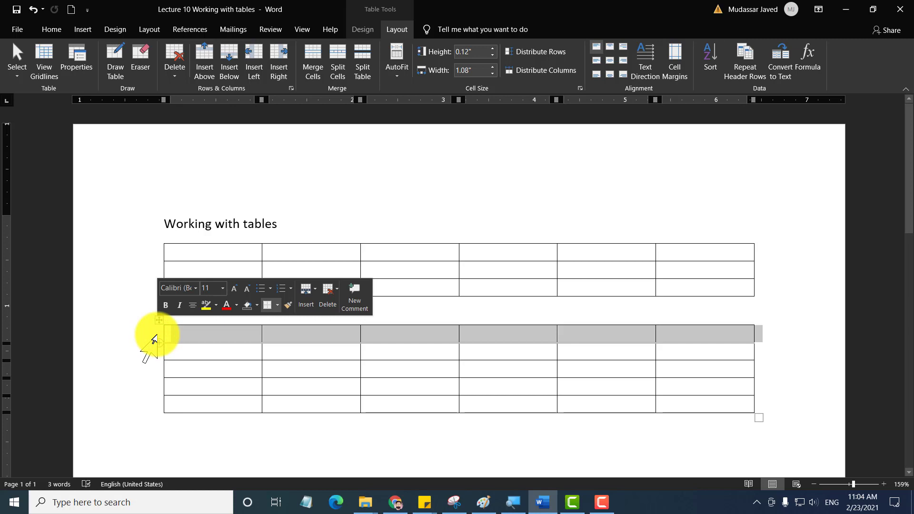
pyautogui.click(205, 349)
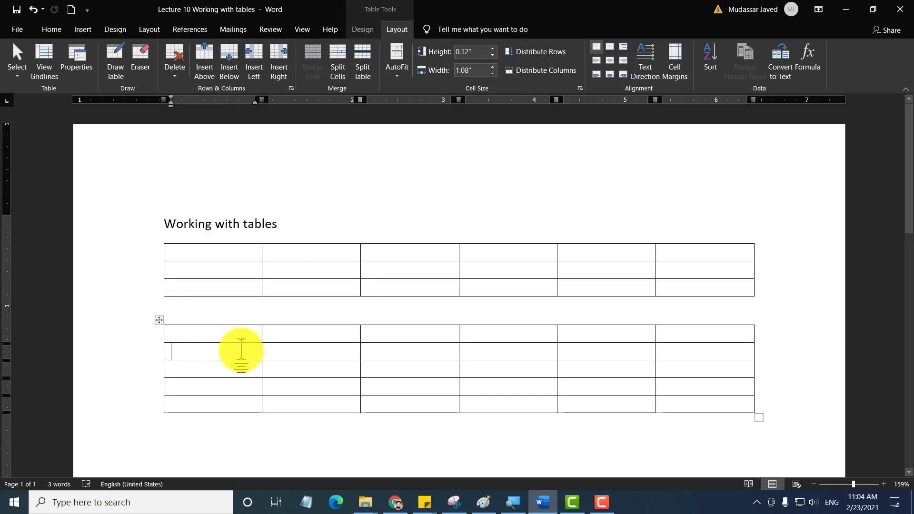
pyautogui.moveTo(198, 351)
pyautogui.mouseDown()
pyautogui.moveTo(442, 348)
pyautogui.moveTo(524, 391)
pyautogui.mouseUp()
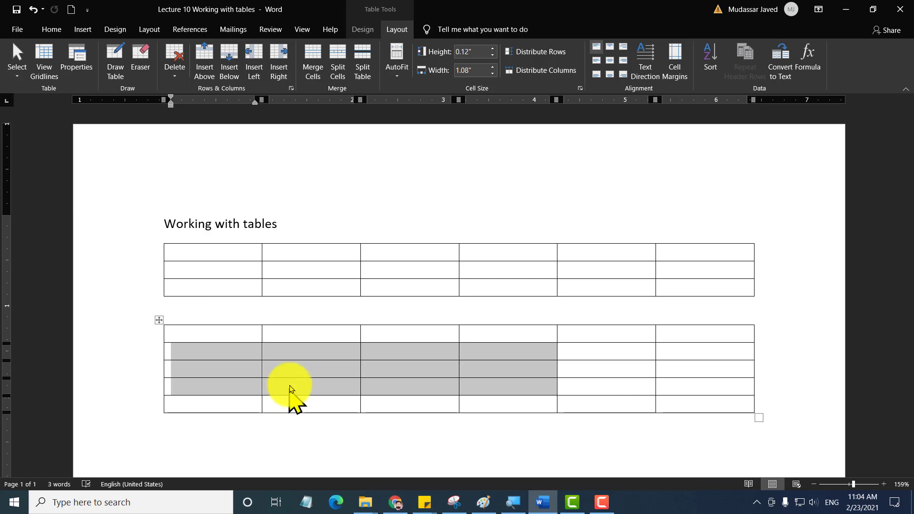
pyautogui.moveTo(302, 355); pyautogui.dragTo(305, 362)
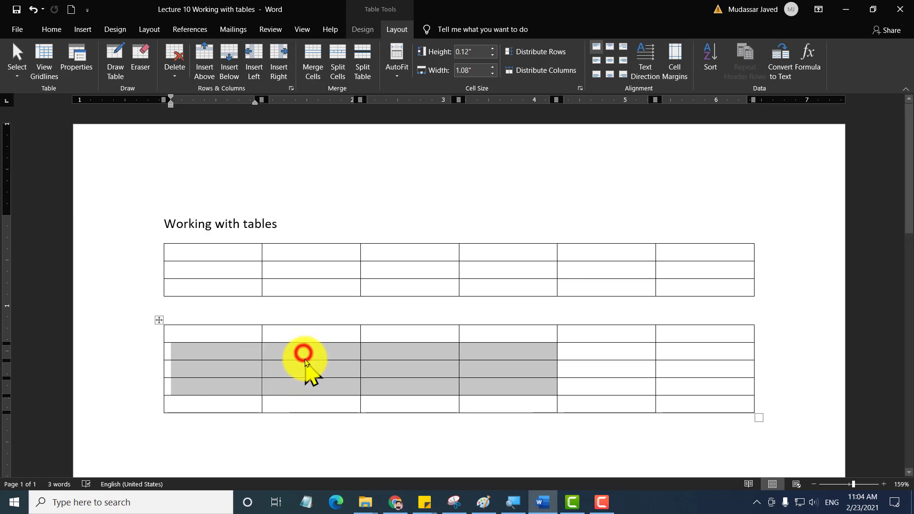
pyautogui.click(305, 361)
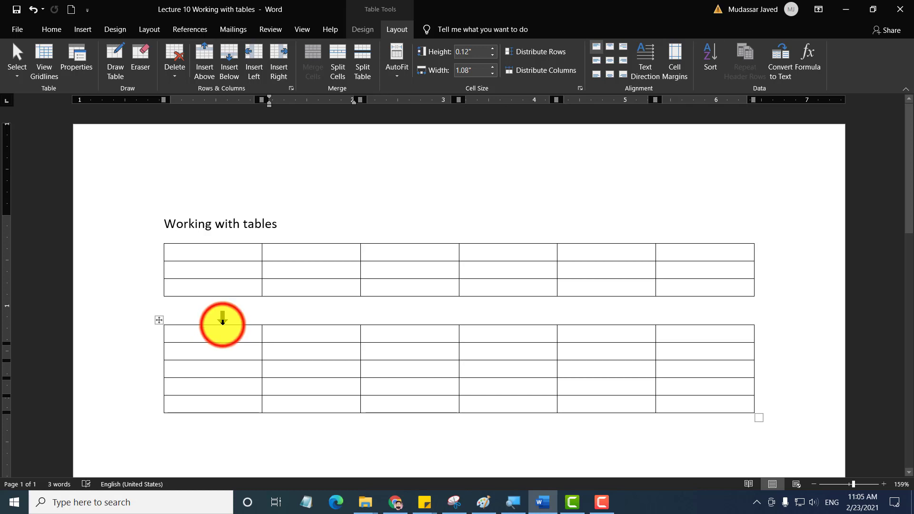
pyautogui.click(222, 321)
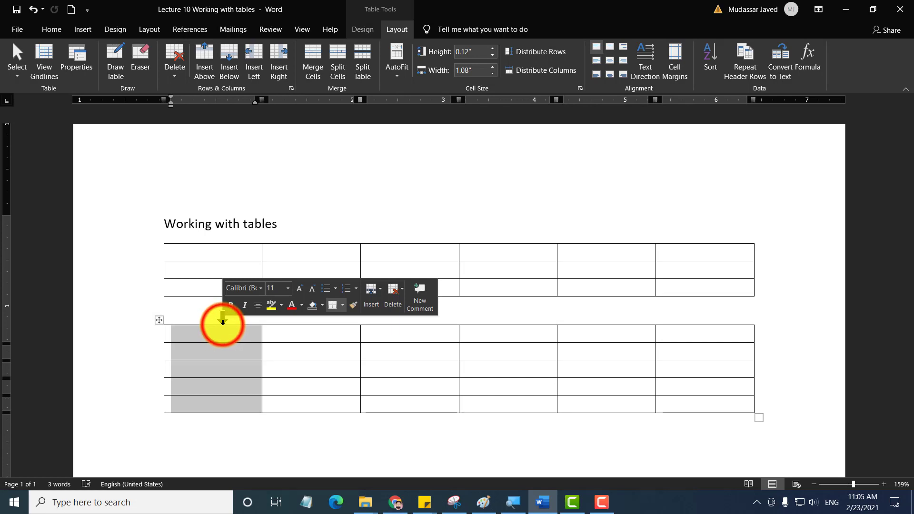
pyautogui.click(224, 321)
pyautogui.moveTo(227, 322); pyautogui.dragTo(432, 322)
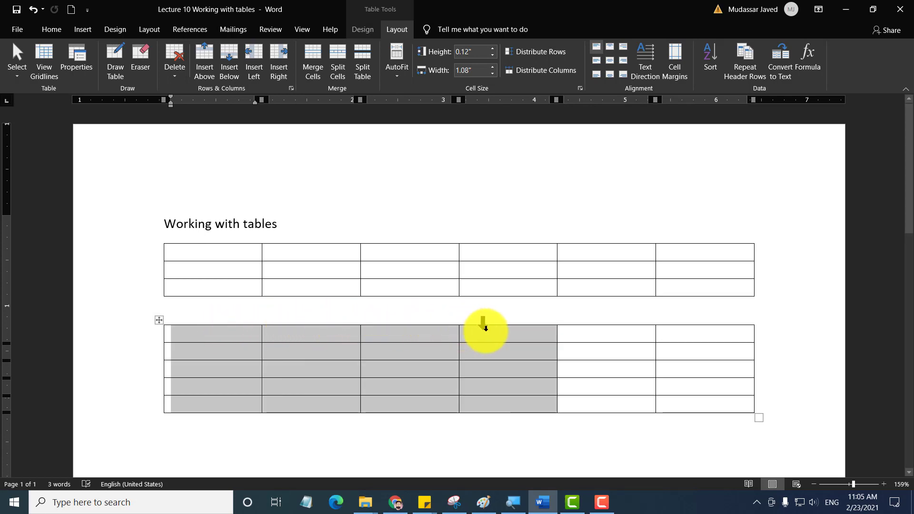
pyautogui.moveTo(432, 323); pyautogui.dragTo(658, 333)
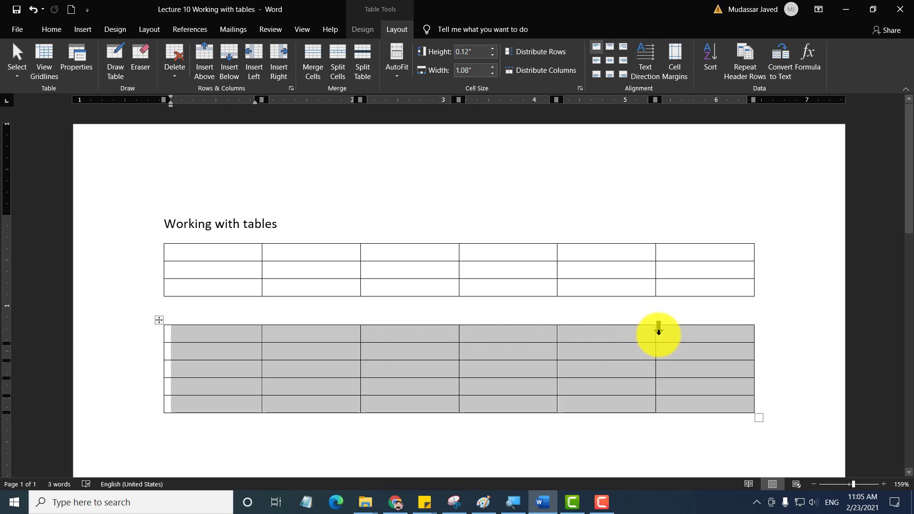
pyautogui.click(284, 314)
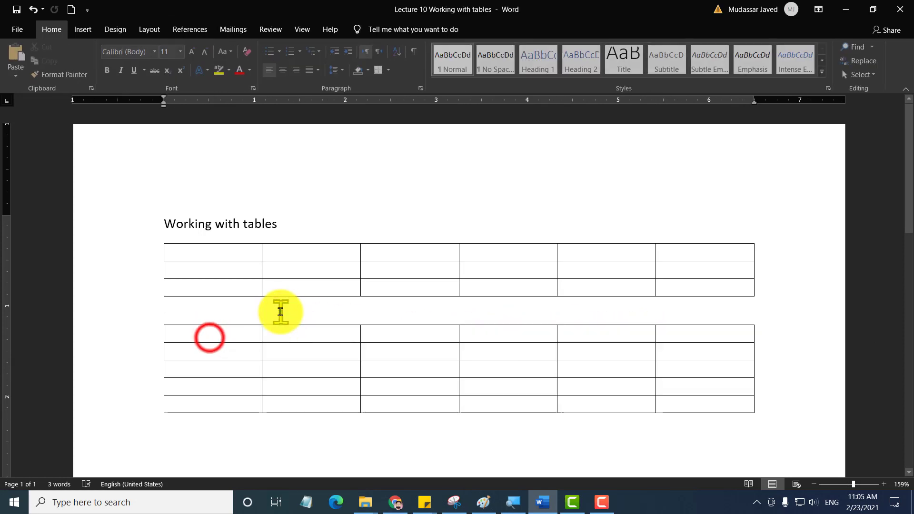
pyautogui.click(210, 337)
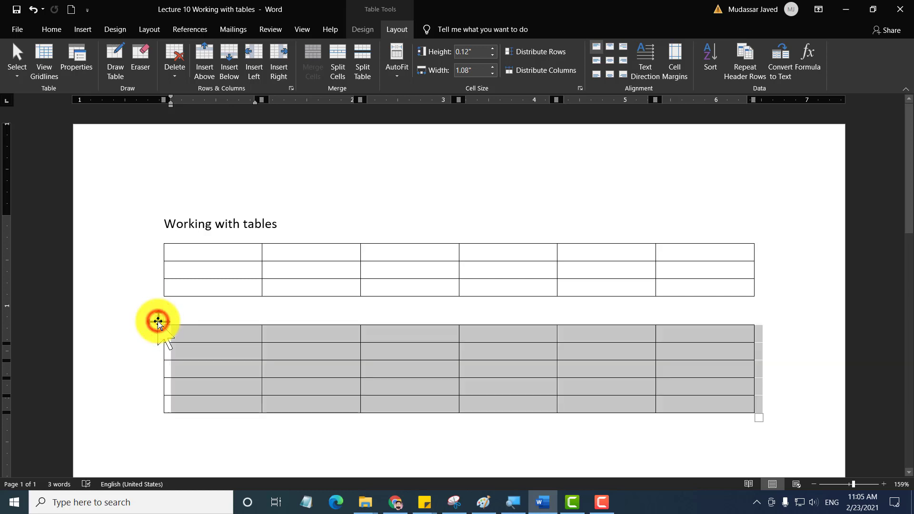
# Select the lower 6-by-5 table by its move handle and drag it well down the page.
pyautogui.click(158, 322)
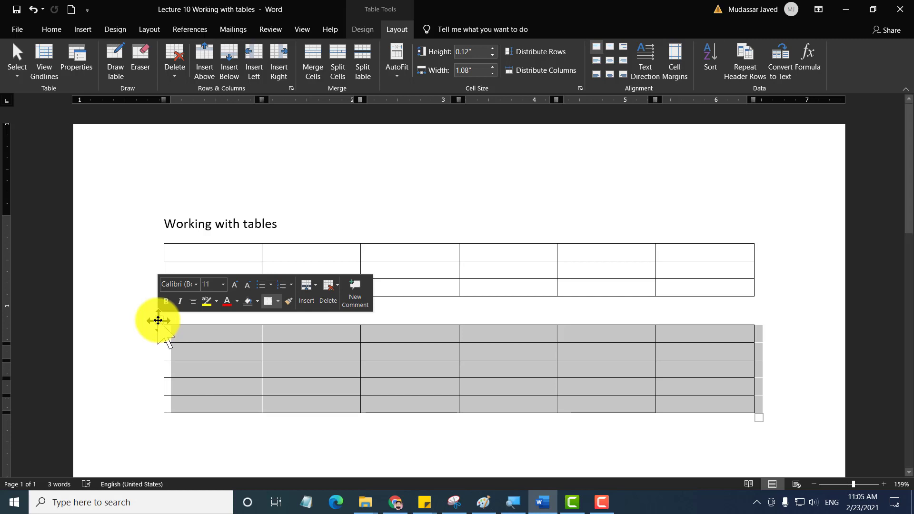
pyautogui.scroll(-1, 157, 323)
pyautogui.scroll(-1, 157, 324)
pyautogui.scroll(-1, 158, 322)
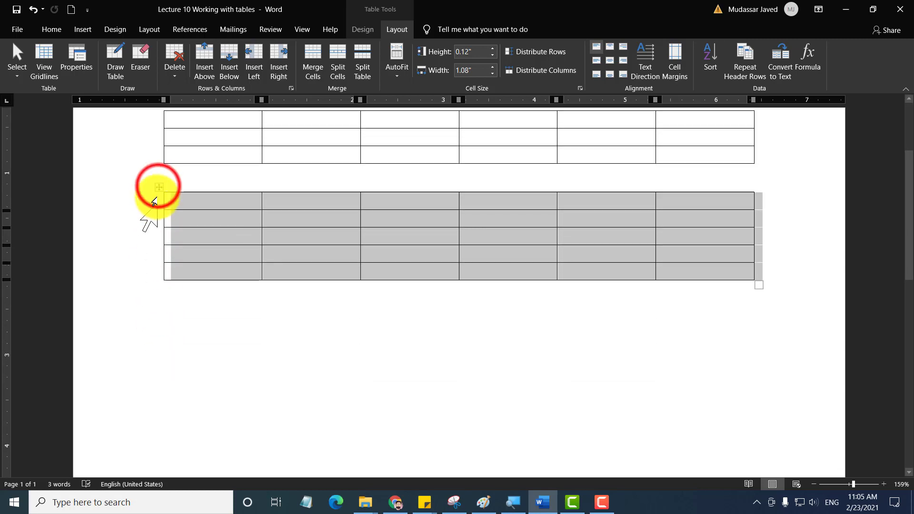
pyautogui.moveTo(158, 186); pyautogui.dragTo(182, 382)
pyautogui.scroll(2, 183, 277)
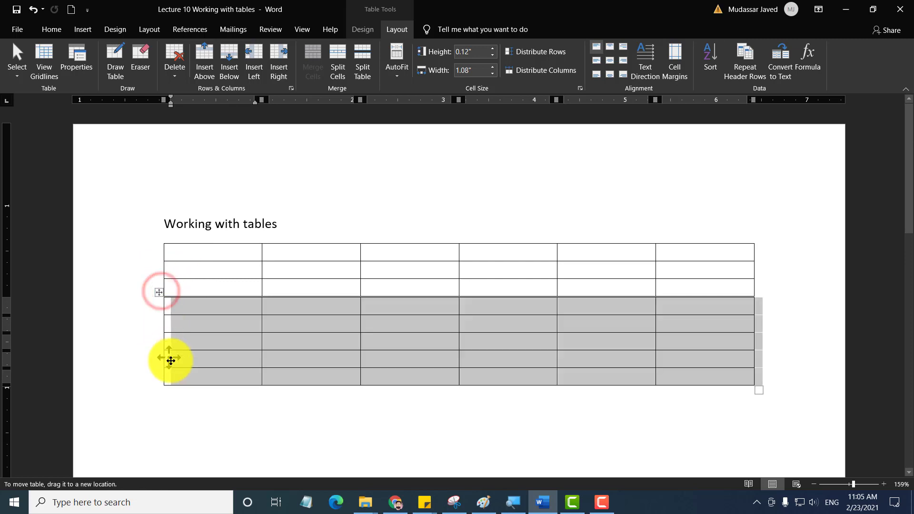
pyautogui.scroll(-3, 196, 369)
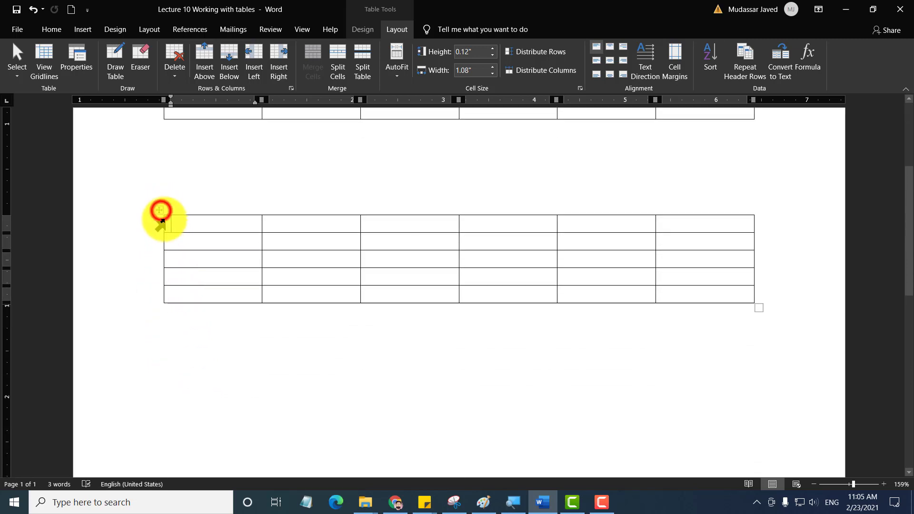
pyautogui.moveTo(159, 210); pyautogui.dragTo(176, 273)
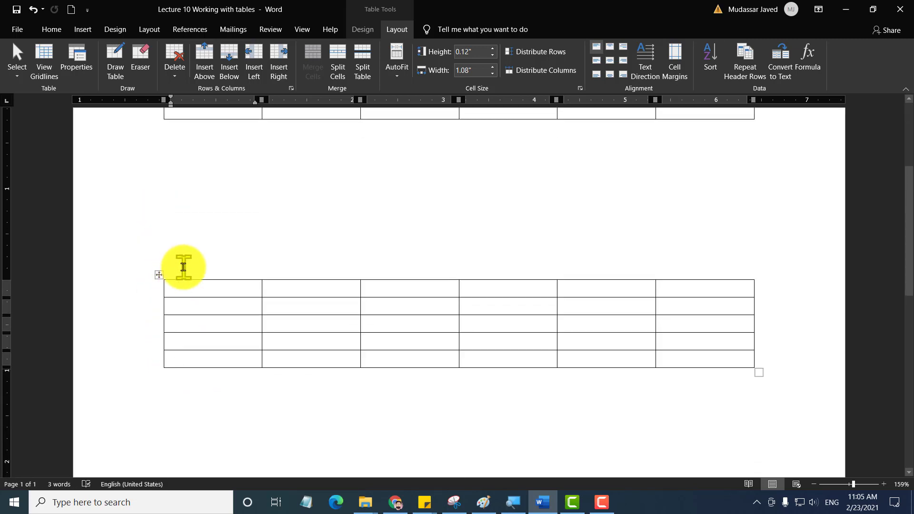
# With Table Tools Design showing, type sample text 'ssadasd' into row 3's fifth cell.
pyautogui.click(190, 286)
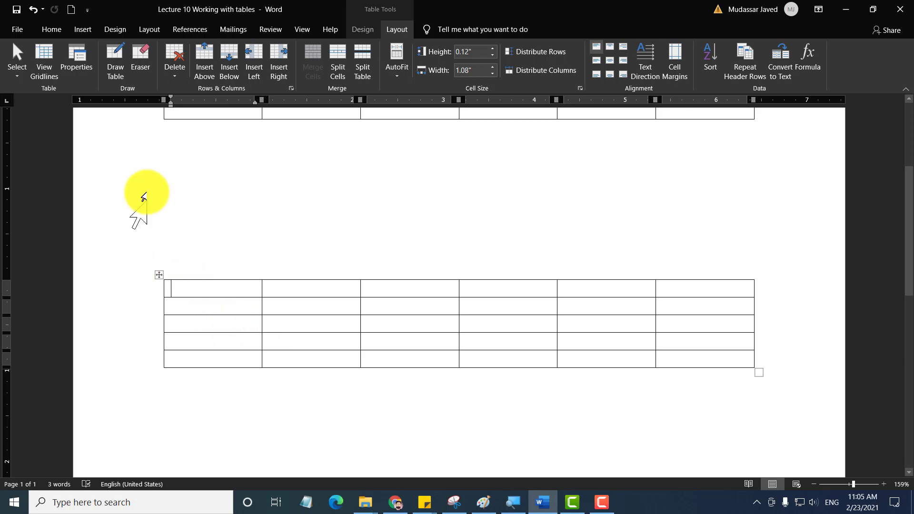
pyautogui.click(361, 30)
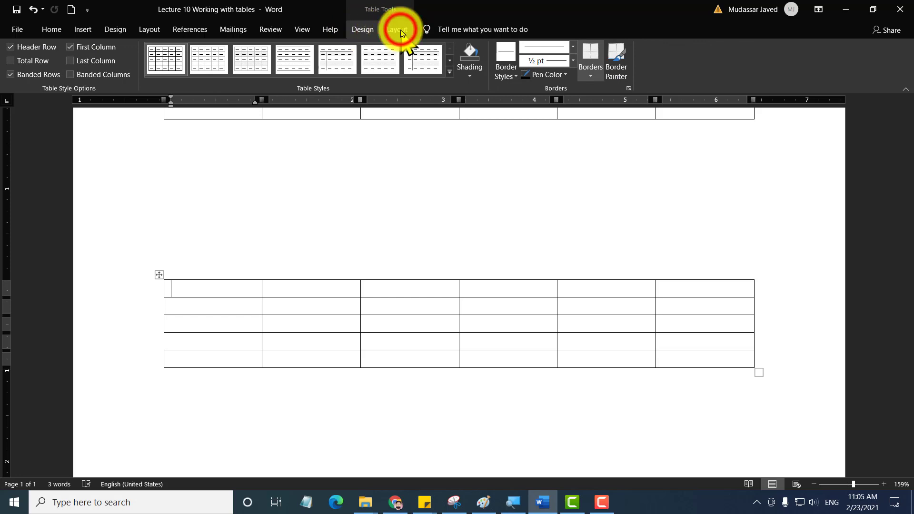
pyautogui.click(401, 29)
pyautogui.click(358, 27)
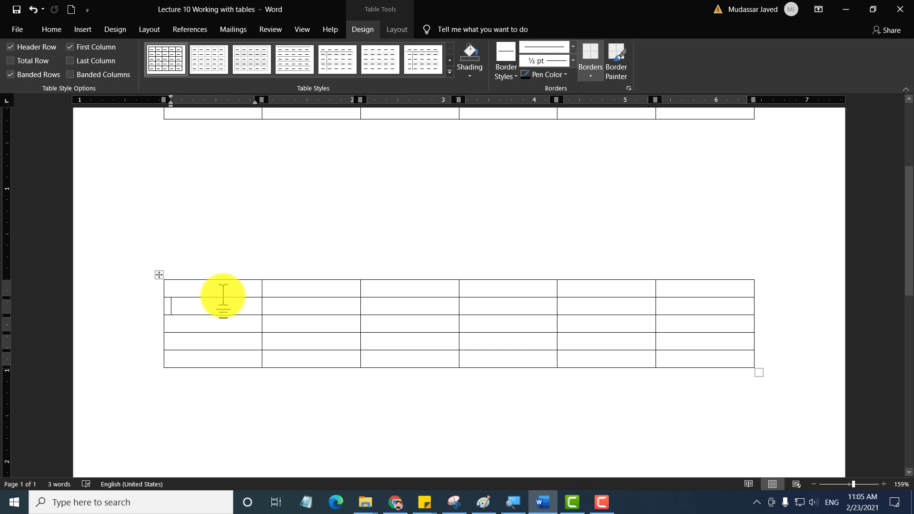
pyautogui.press('Tab')
pyautogui.press('Tab')
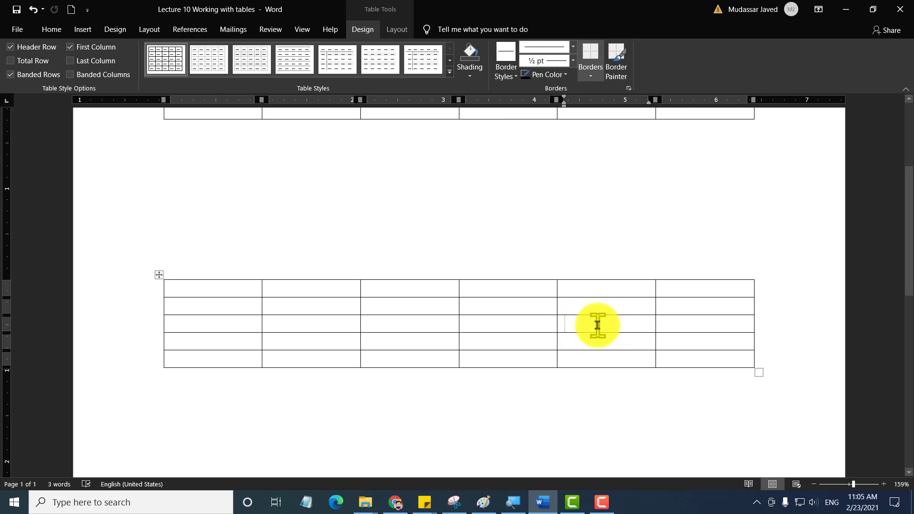
pyautogui.write('ssadasd')
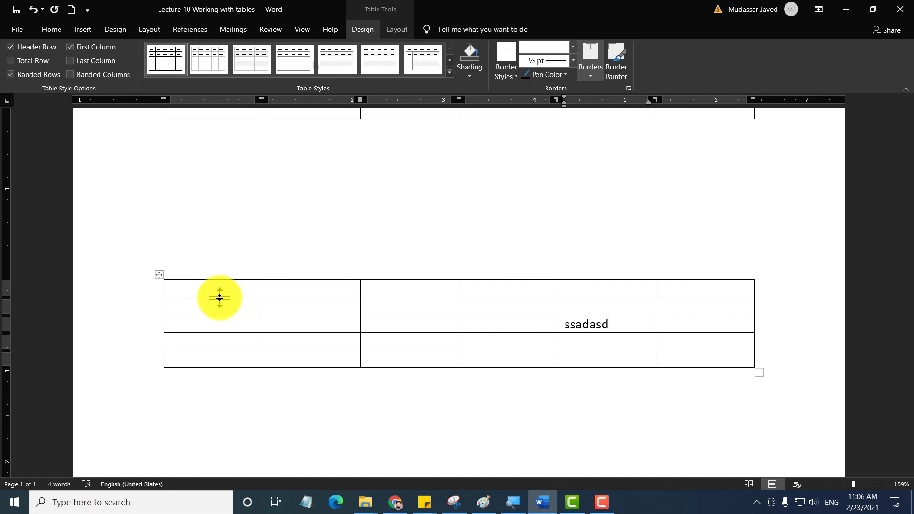
# Drag the lower table's first row taller and its first column narrower.
pyautogui.click(220, 297)
pyautogui.moveTo(219, 298)
pyautogui.mouseDown()
pyautogui.moveTo(227, 343)
pyautogui.moveTo(223, 286)
pyautogui.moveTo(219, 309)
pyautogui.mouseUp()
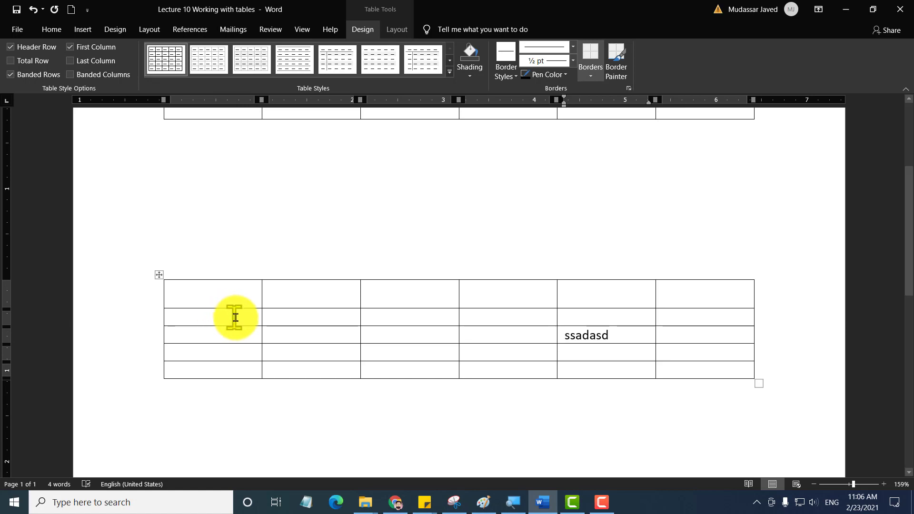
pyautogui.moveTo(260, 317)
pyautogui.mouseDown()
pyautogui.moveTo(326, 310)
pyautogui.moveTo(230, 306)
pyautogui.moveTo(248, 307)
pyautogui.mouseUp()
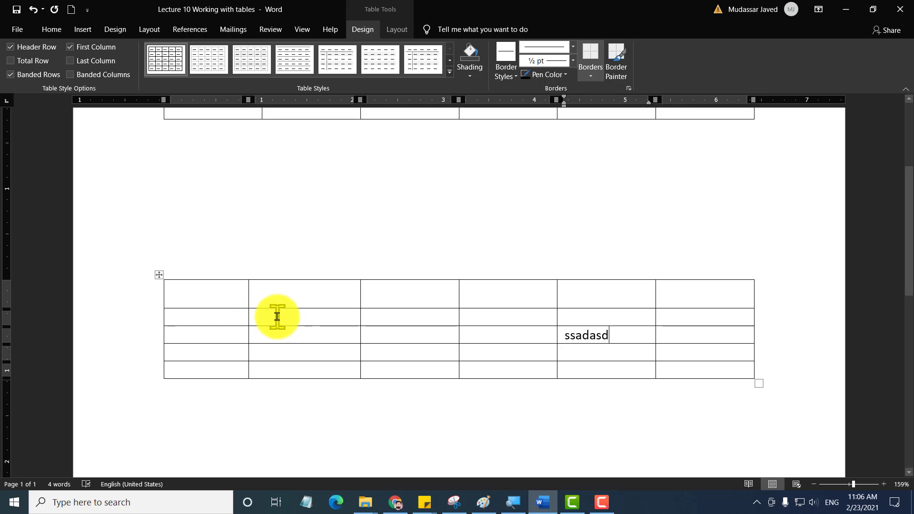
# Widen only row 2's second cell by dragging its right border outward.
pyautogui.click(252, 319)
pyautogui.click(251, 319)
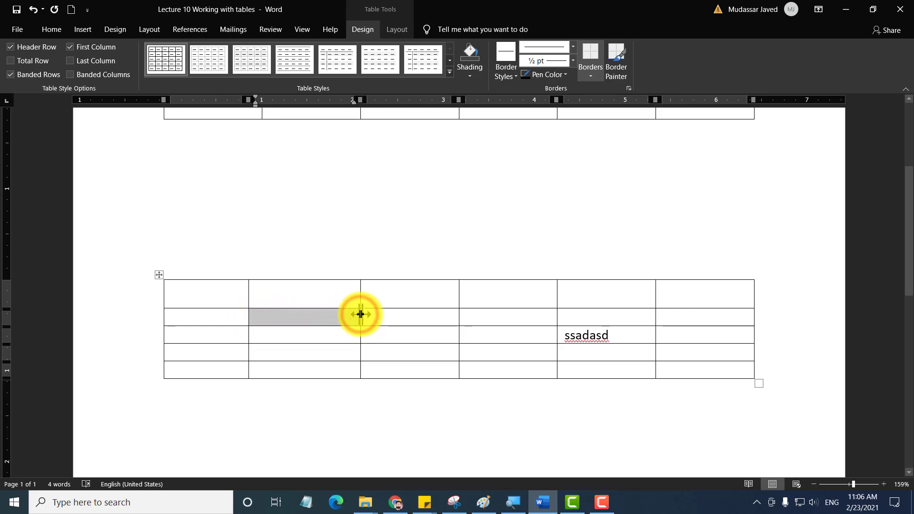
pyautogui.moveTo(359, 314); pyautogui.dragTo(391, 314)
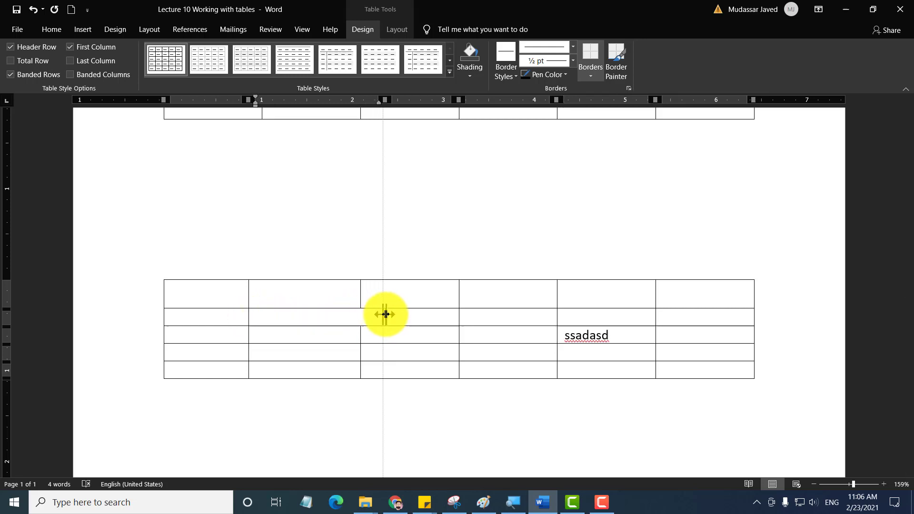
pyautogui.click(294, 326)
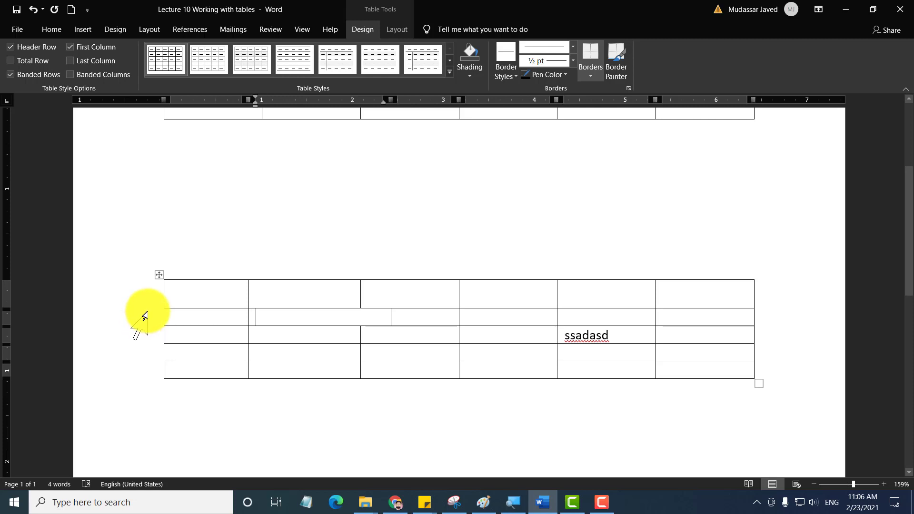
pyautogui.click(159, 274)
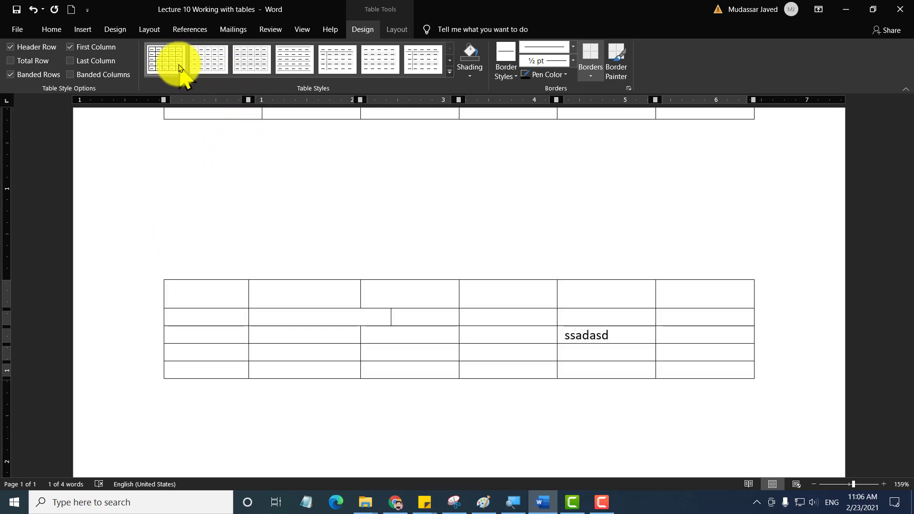
# Apply the orange Grid Table 4 – Accent 2 style to the lower table.
pyautogui.click(211, 62)
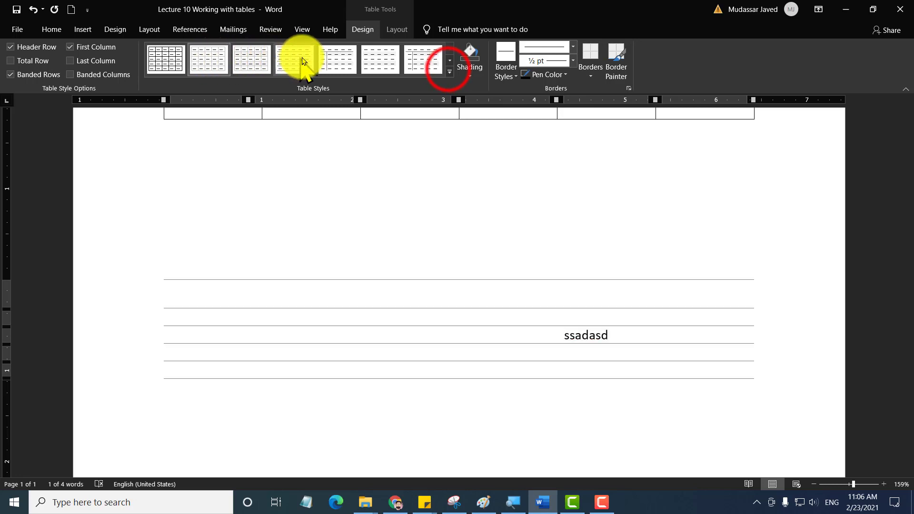
pyautogui.click(449, 72)
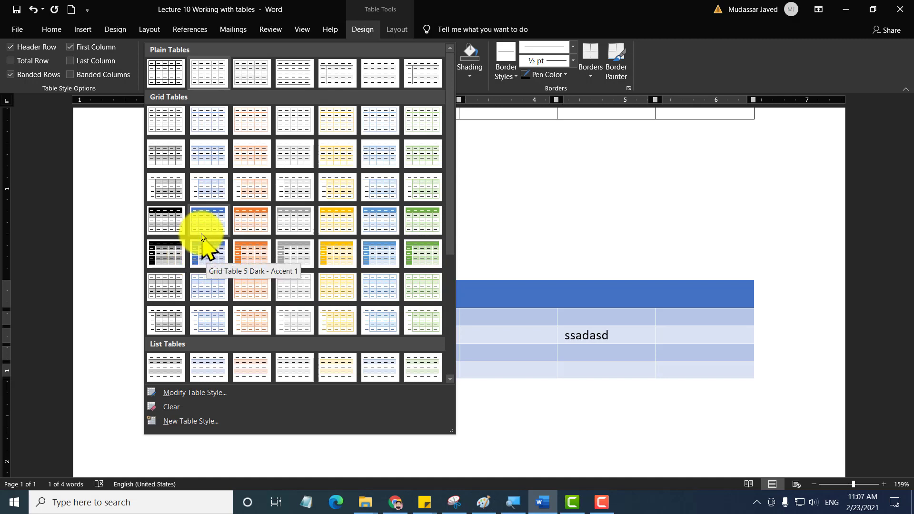
pyautogui.click(257, 222)
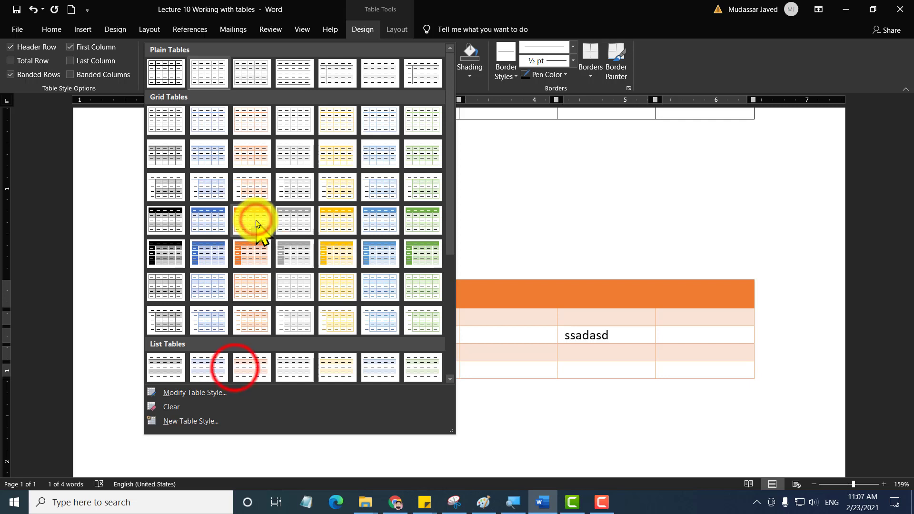
pyautogui.click(235, 368)
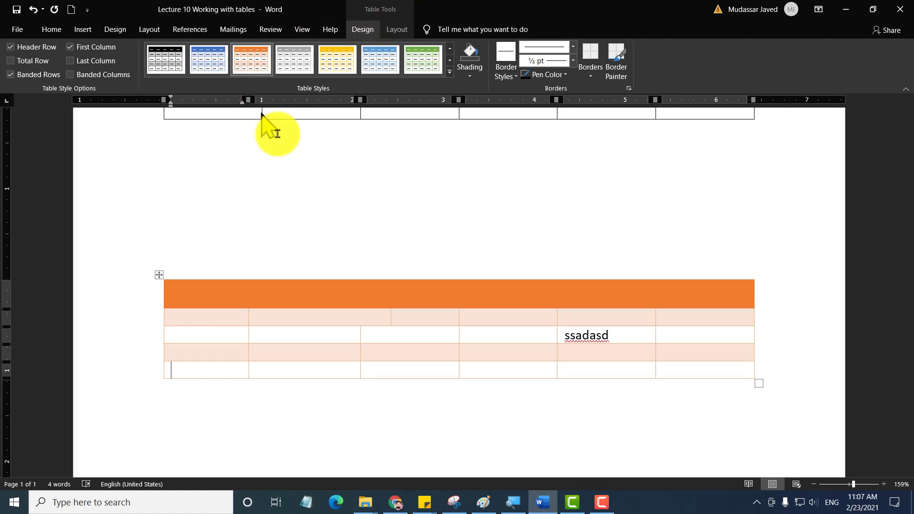
# Give the cells in columns 3–4 of rows 3–4 Light Green shading.
pyautogui.scroll(-3, 424, 159)
pyautogui.click(395, 249)
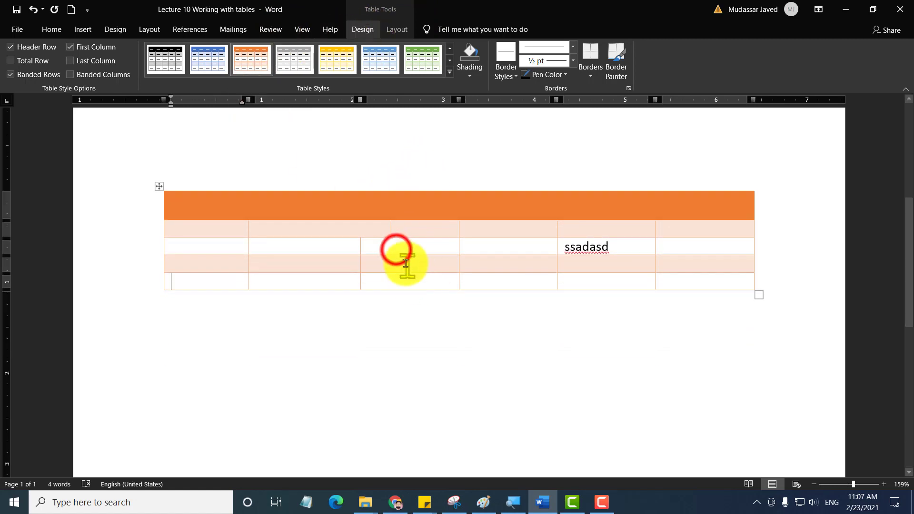
pyautogui.moveTo(469, 247); pyautogui.dragTo(501, 272)
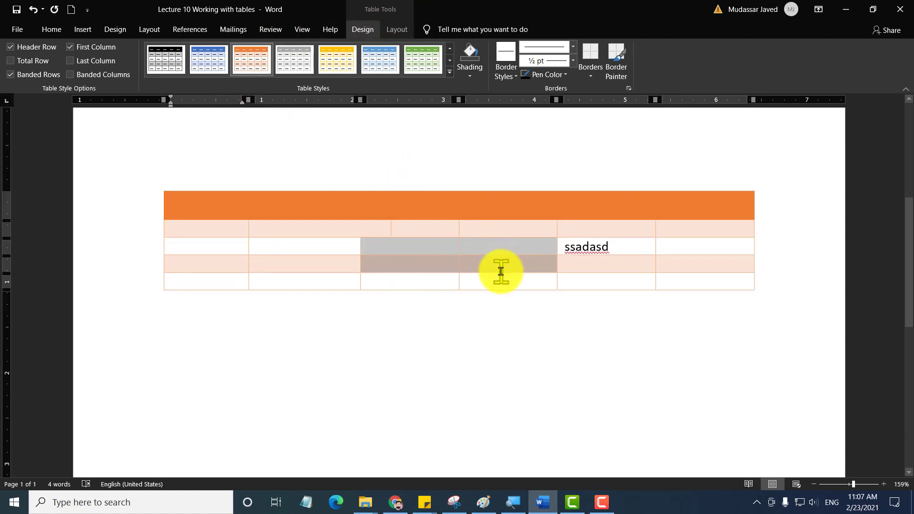
pyautogui.click(470, 72)
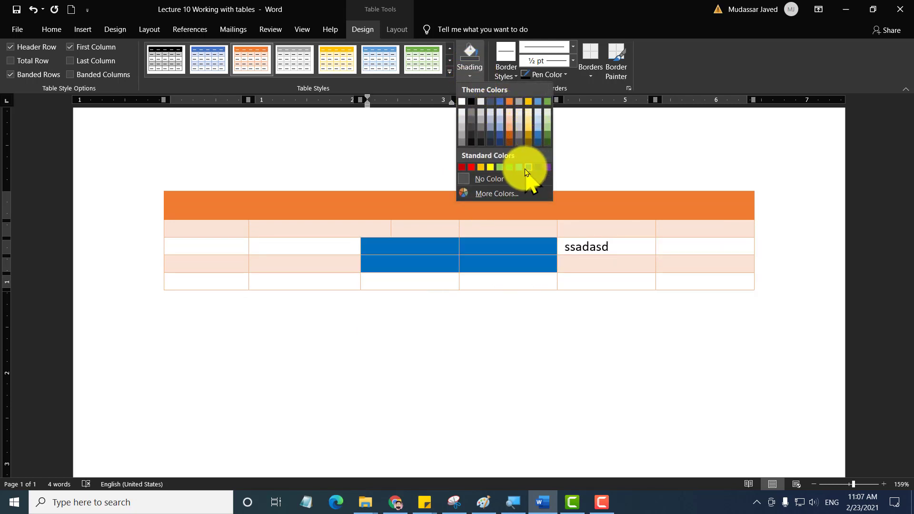
pyautogui.click(502, 168)
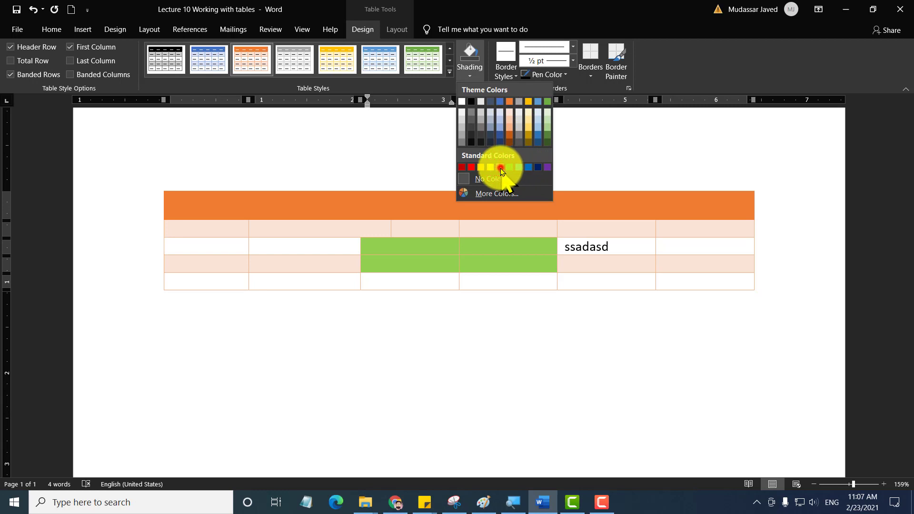
pyautogui.click(412, 277)
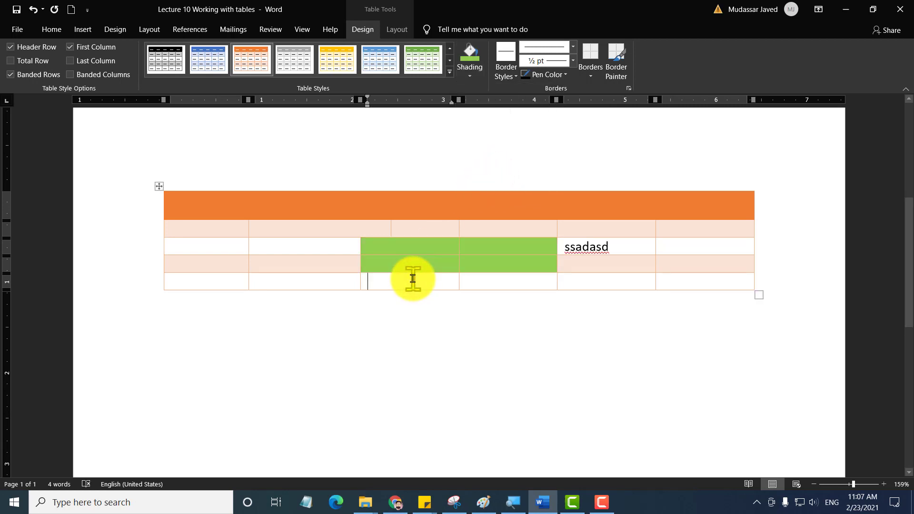
pyautogui.scroll(1, 412, 278)
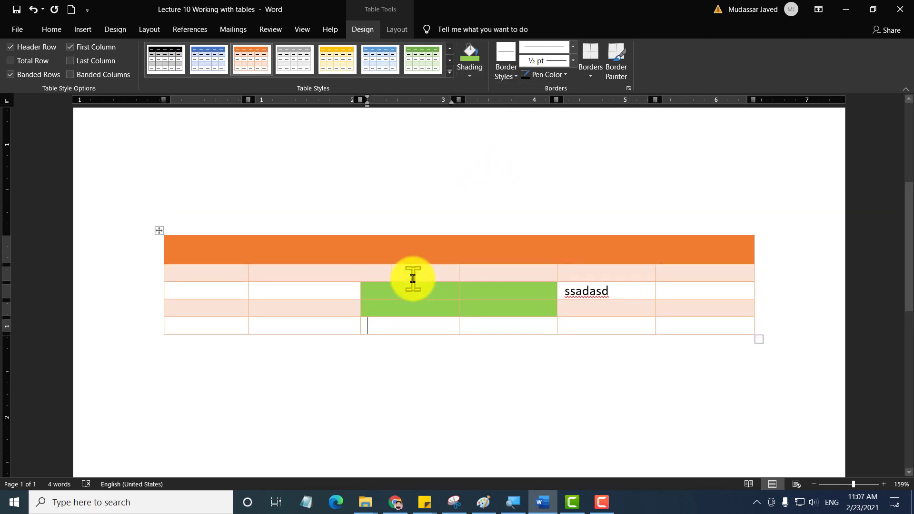
pyautogui.scroll(2, 231, 260)
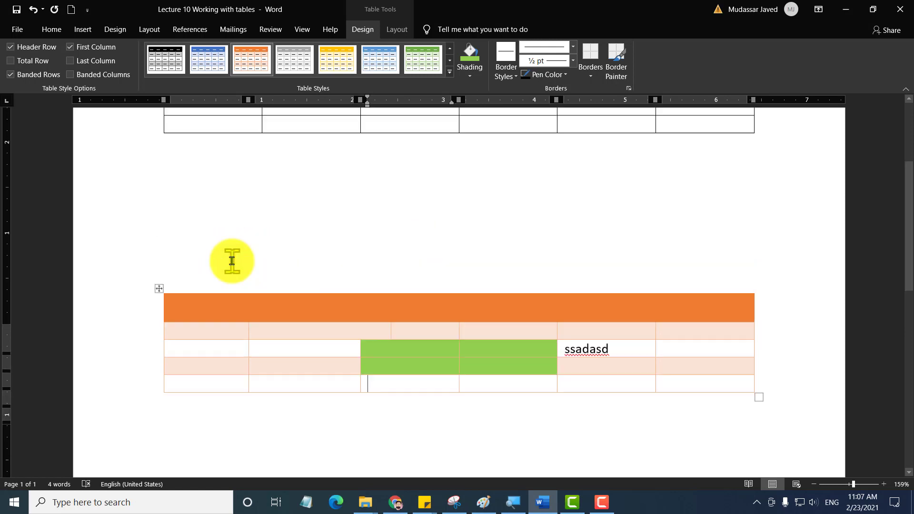
pyautogui.scroll(3, 232, 261)
# Select the upper table and choose the blue 1½ pt border style.
pyautogui.click(181, 251)
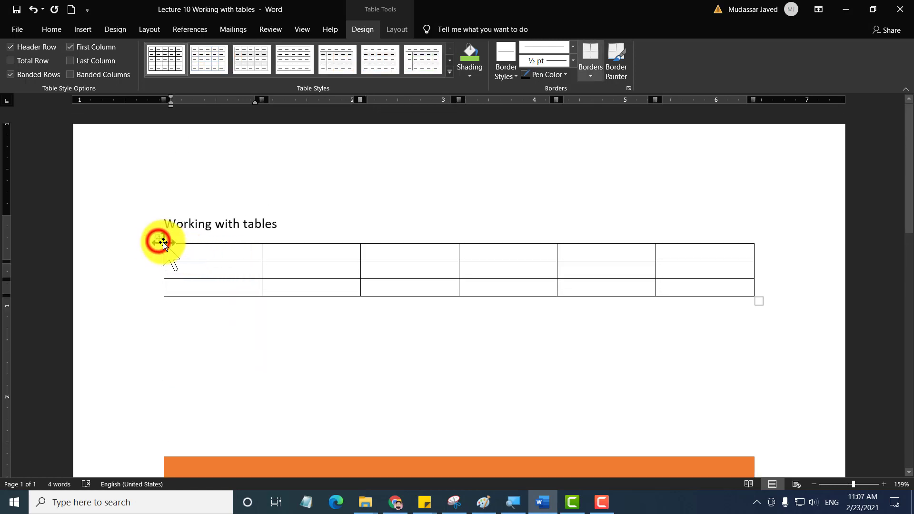
pyautogui.click(158, 242)
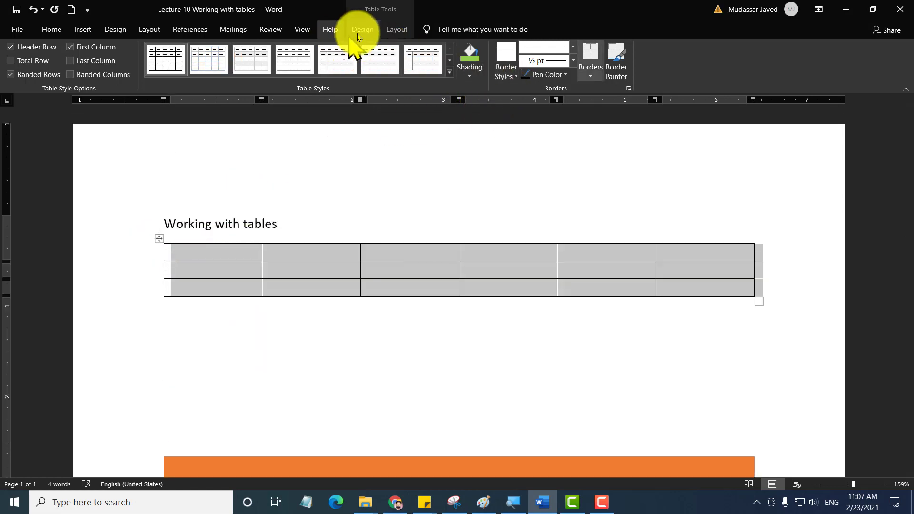
pyautogui.click(506, 73)
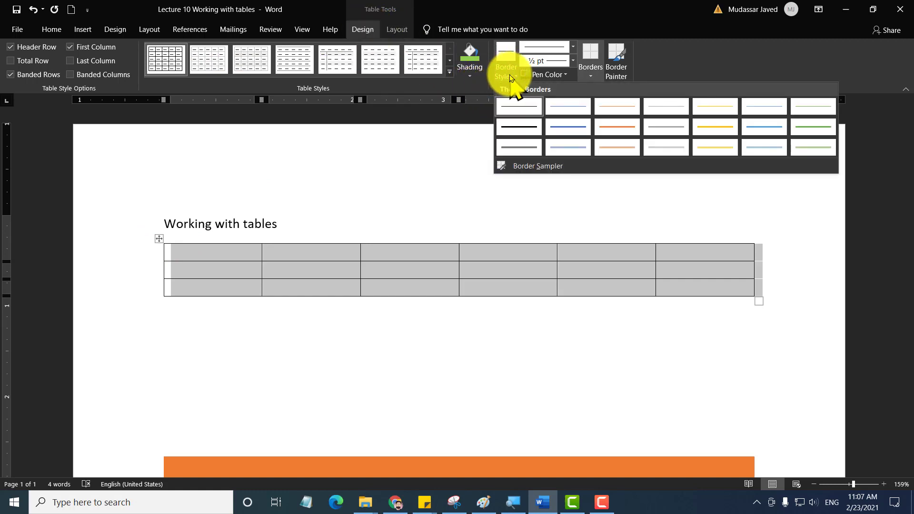
pyautogui.click(620, 127)
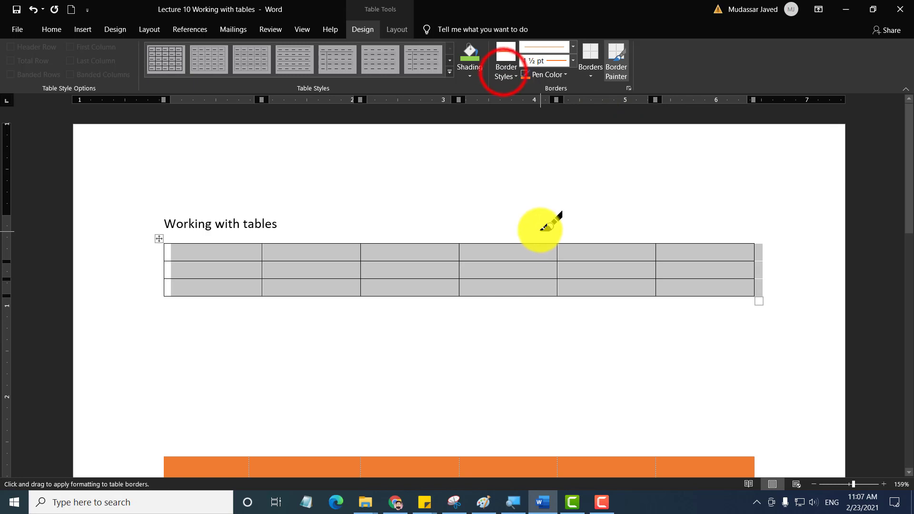
pyautogui.click(505, 74)
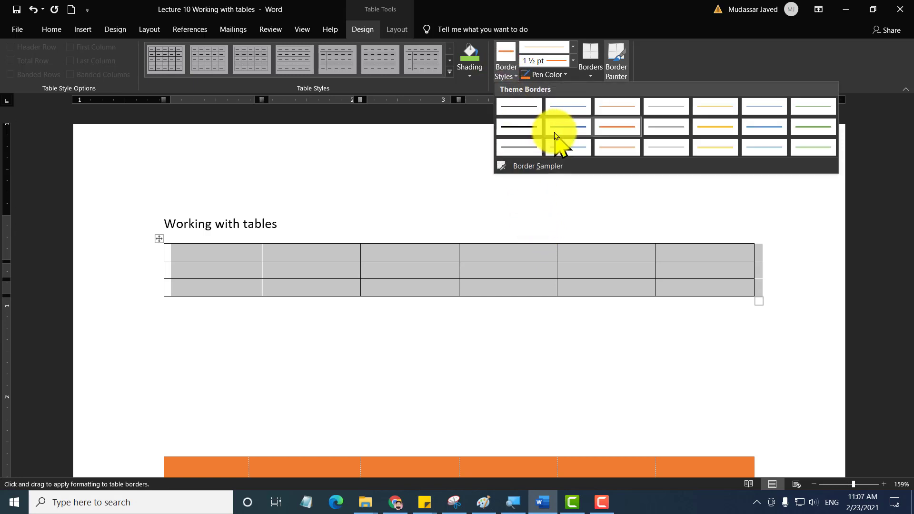
pyautogui.click(571, 128)
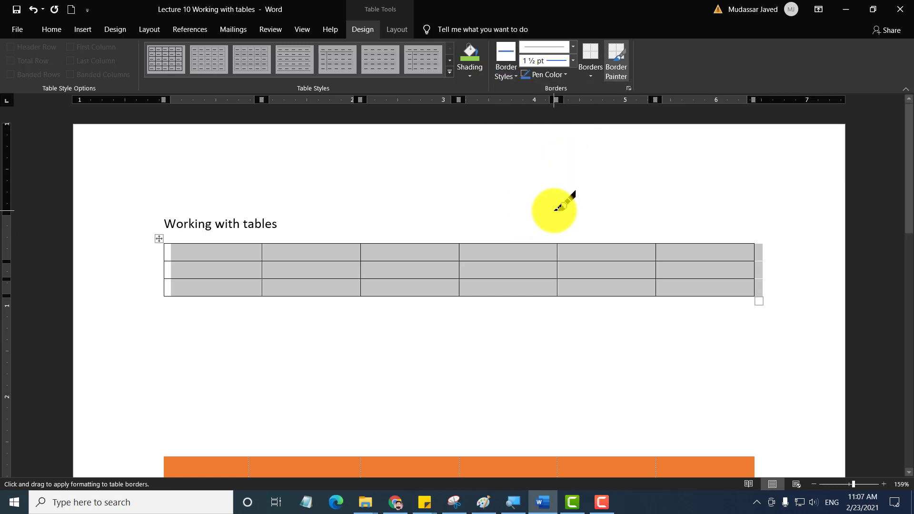
# Paint blue borders after columns 4 and 5 and along the bottom of the first row.
pyautogui.click(558, 244)
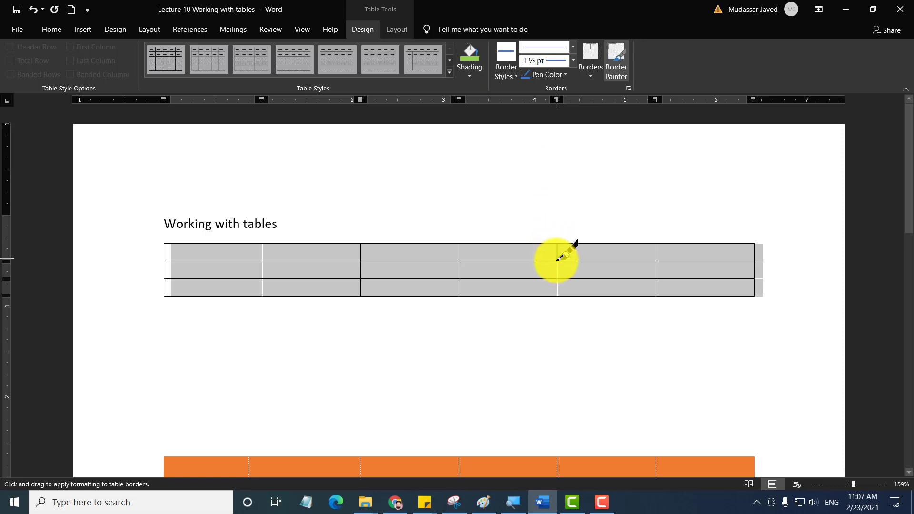
pyautogui.moveTo(558, 244); pyautogui.dragTo(556, 288)
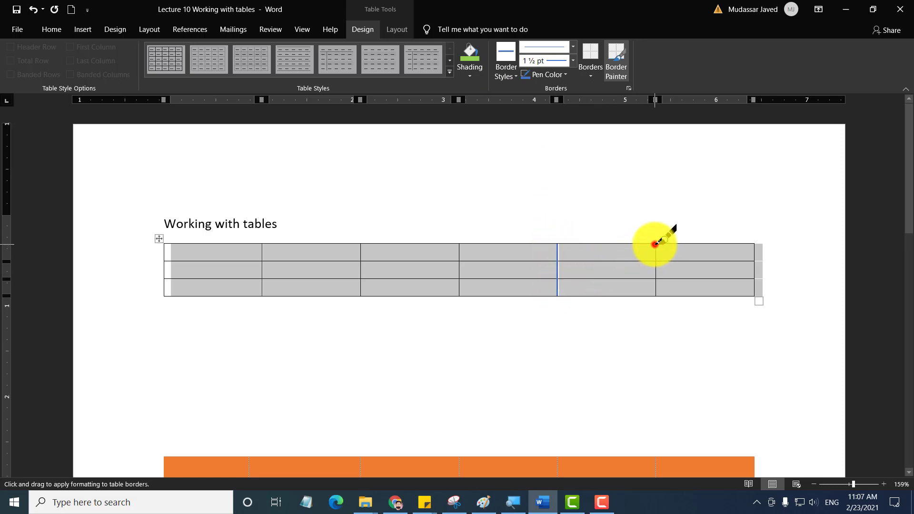
pyautogui.moveTo(656, 244); pyautogui.dragTo(657, 291)
pyautogui.moveTo(167, 262); pyautogui.dragTo(237, 262)
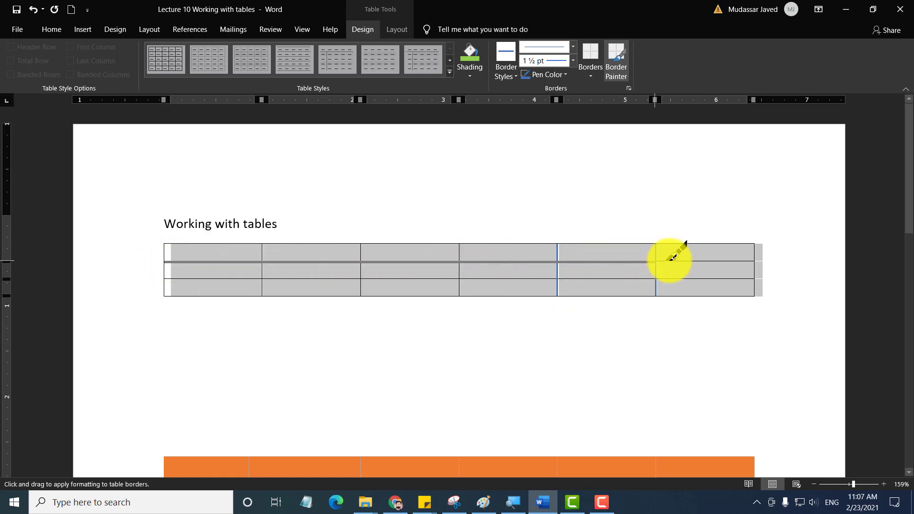
pyautogui.moveTo(237, 262); pyautogui.dragTo(734, 262)
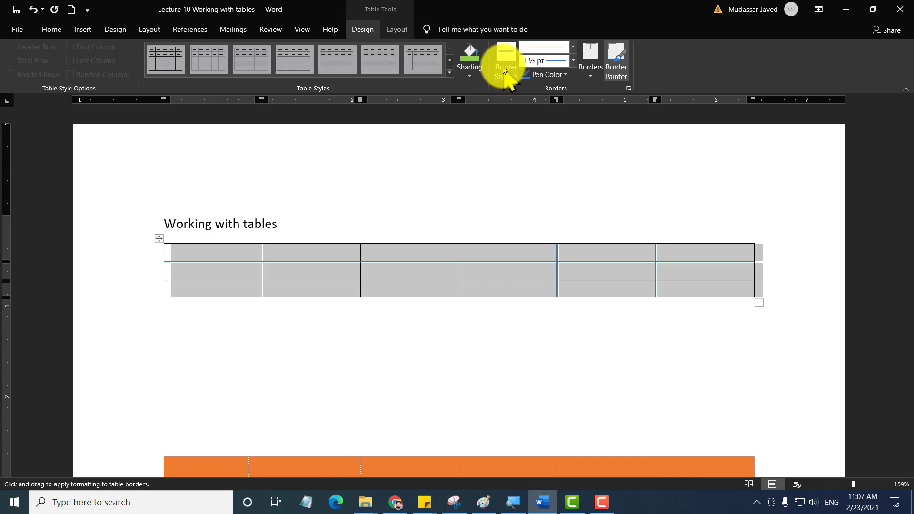
# Set the pen colour to red and paint a thin red border between columns 3 and 4.
pyautogui.click(562, 75)
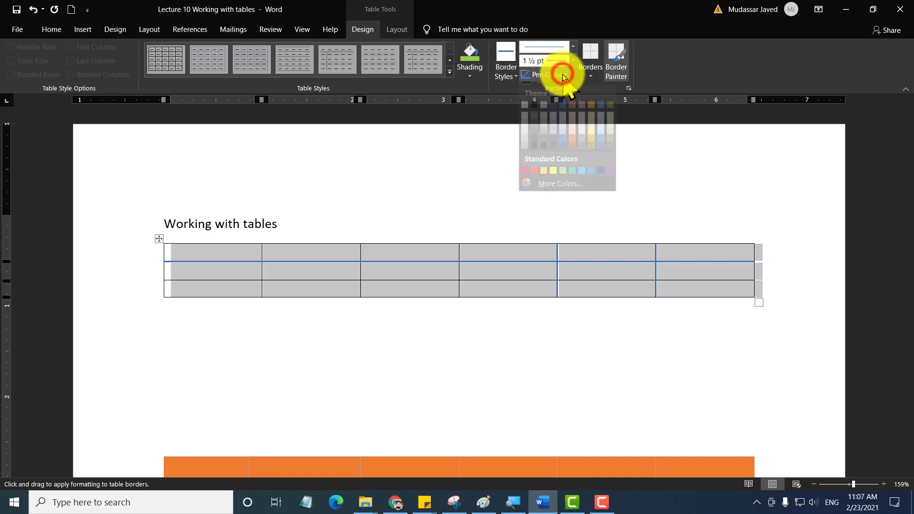
pyautogui.click(534, 180)
pyautogui.click(459, 244)
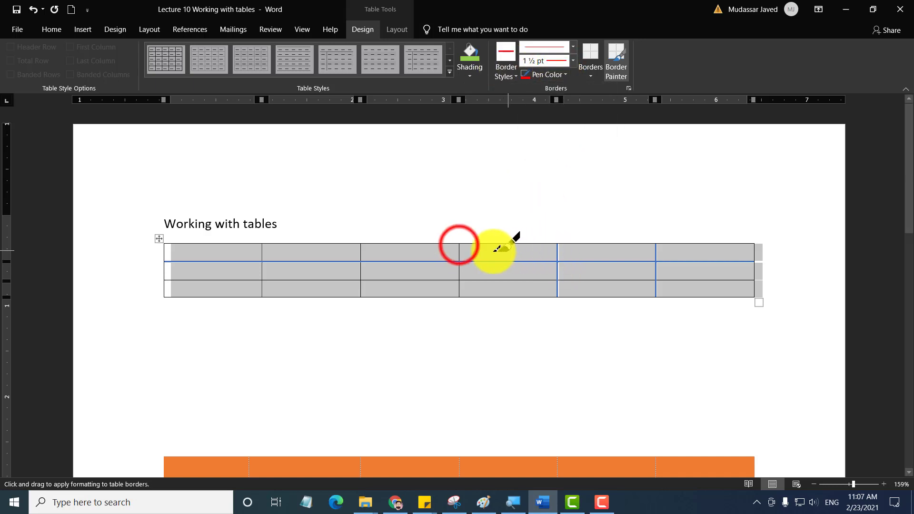
pyautogui.moveTo(459, 244); pyautogui.dragTo(459, 295)
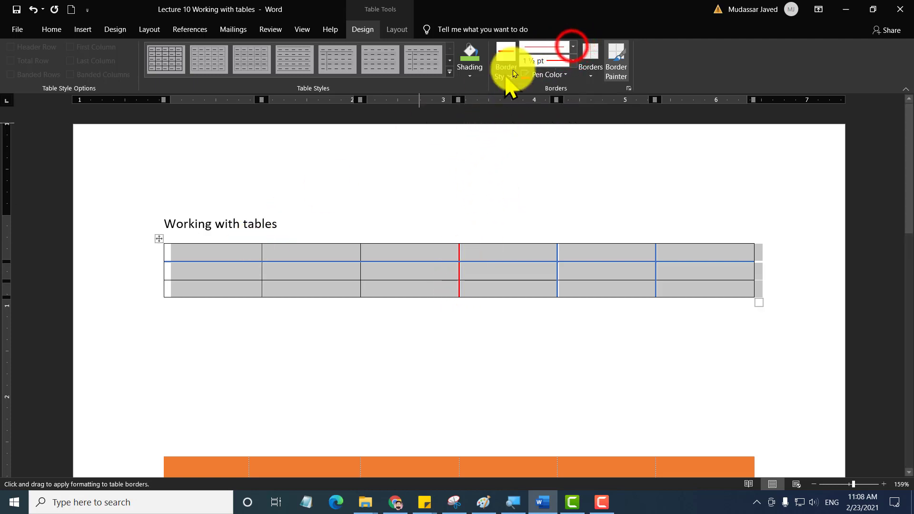
# Switch to a heavier line at 6 pt and paint thick red borders after columns 2, 4 and 5.
pyautogui.click(572, 47)
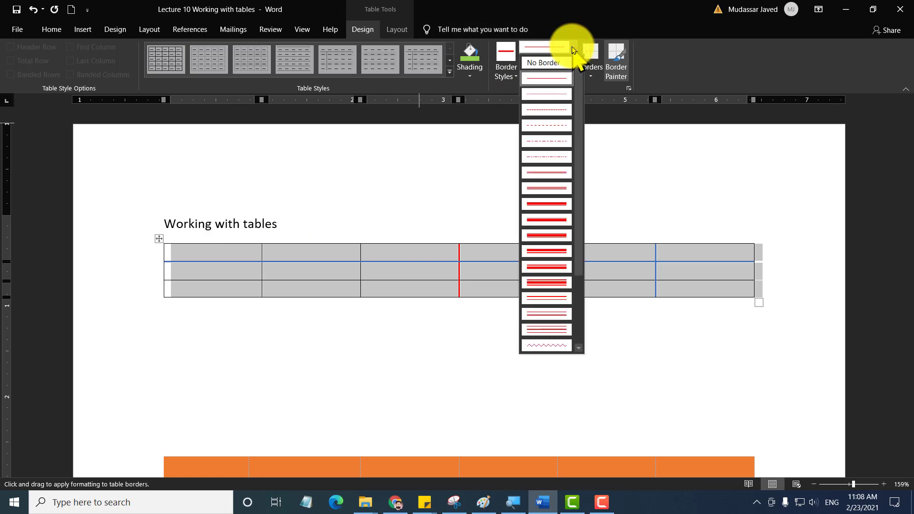
pyautogui.click(541, 220)
pyautogui.moveTo(556, 244); pyautogui.dragTo(558, 293)
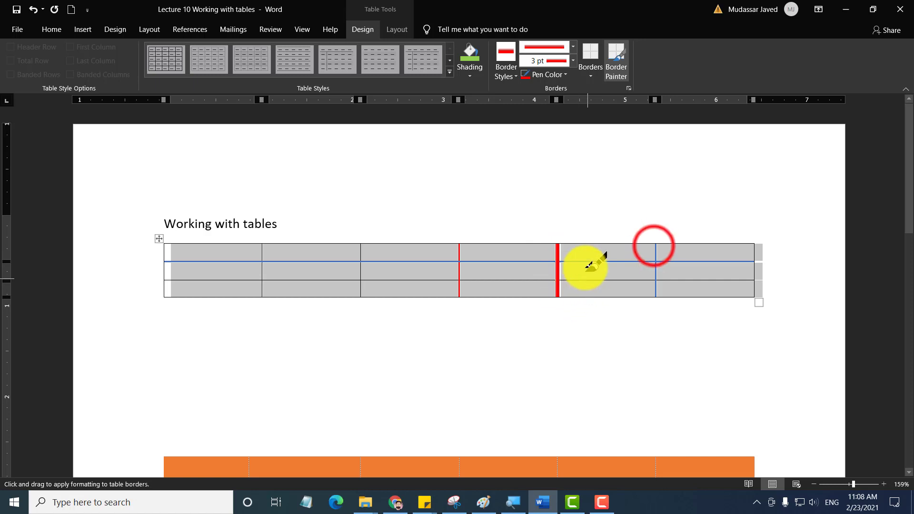
pyautogui.moveTo(656, 245); pyautogui.dragTo(656, 296)
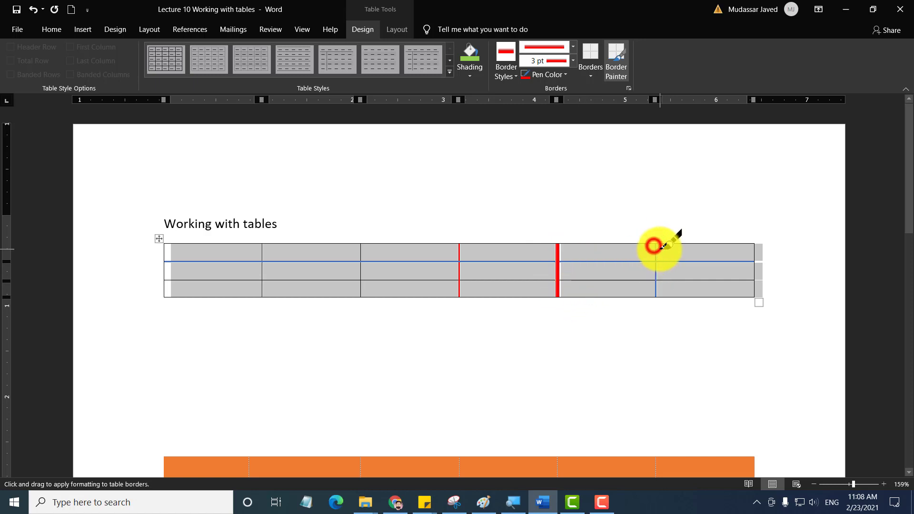
pyautogui.click(566, 60)
pyautogui.click(546, 139)
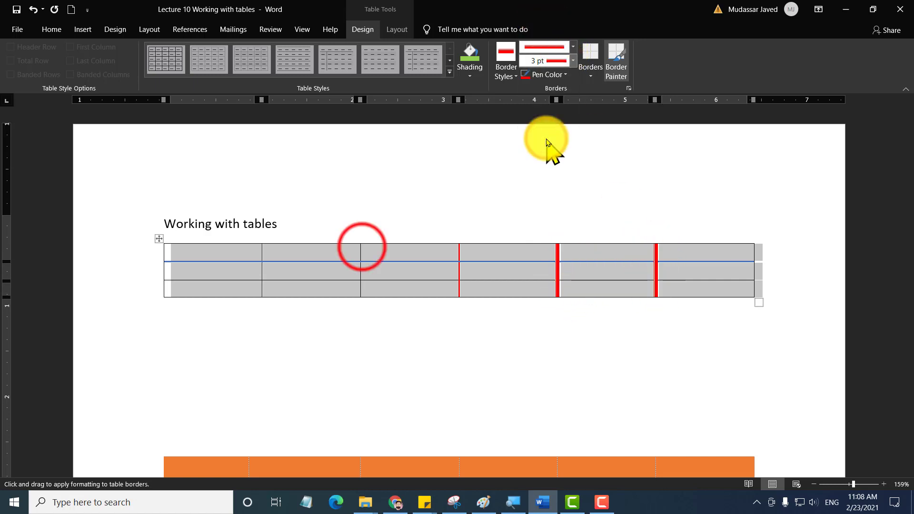
pyautogui.moveTo(362, 246); pyautogui.dragTo(362, 296)
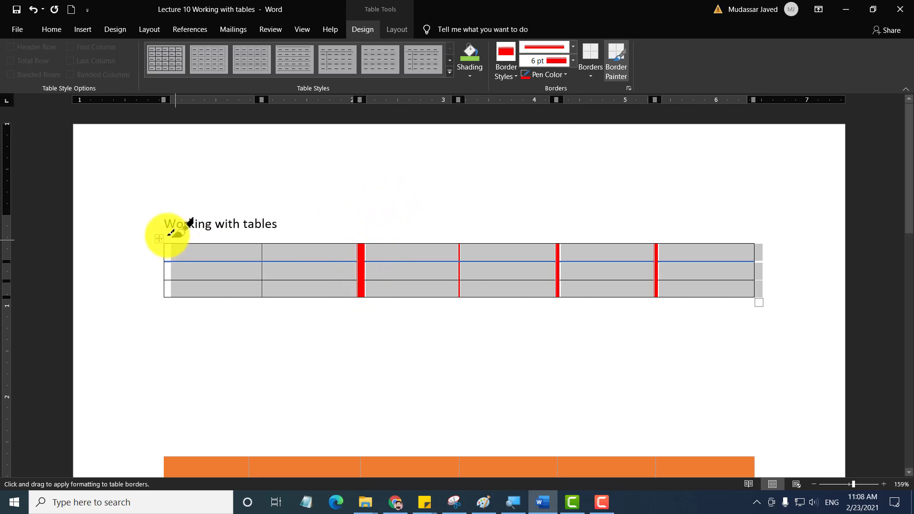
# Stop painting borders and close the Borders list without changing anything.
pyautogui.press('Escape')
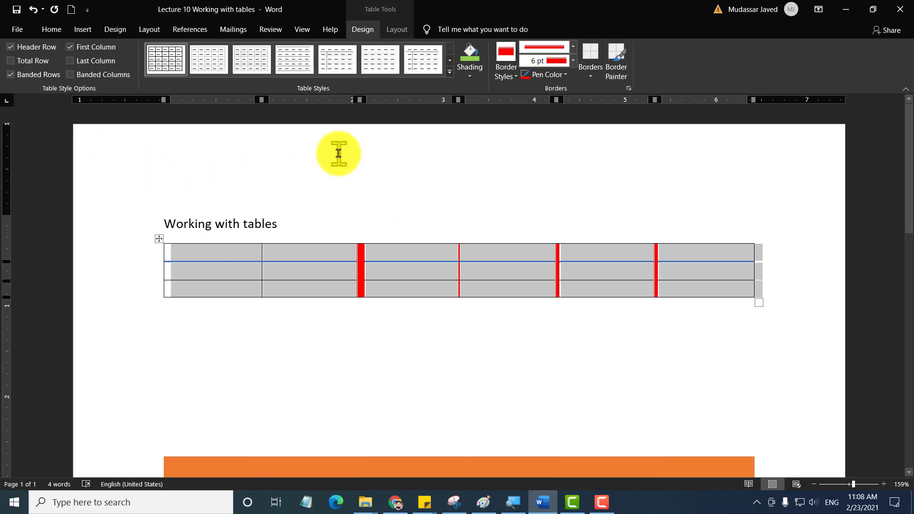
pyautogui.click(612, 75)
pyautogui.click(594, 74)
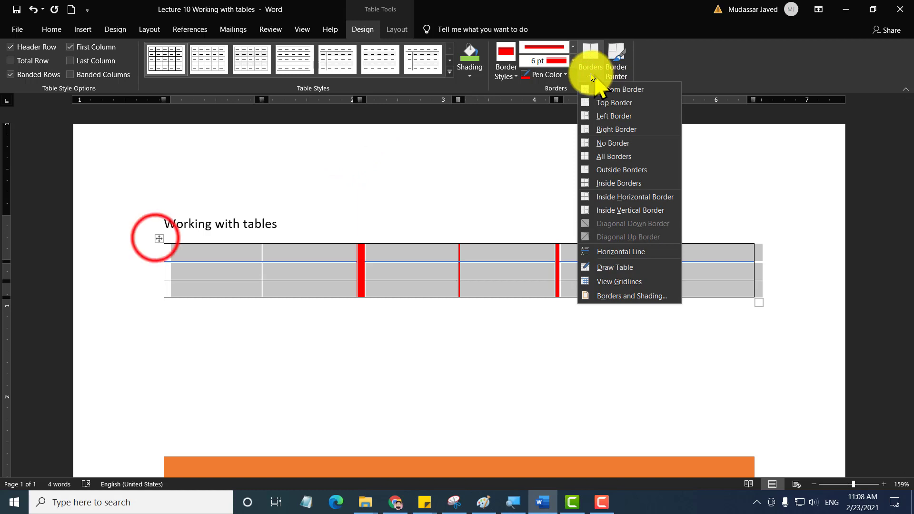
pyautogui.click(159, 239)
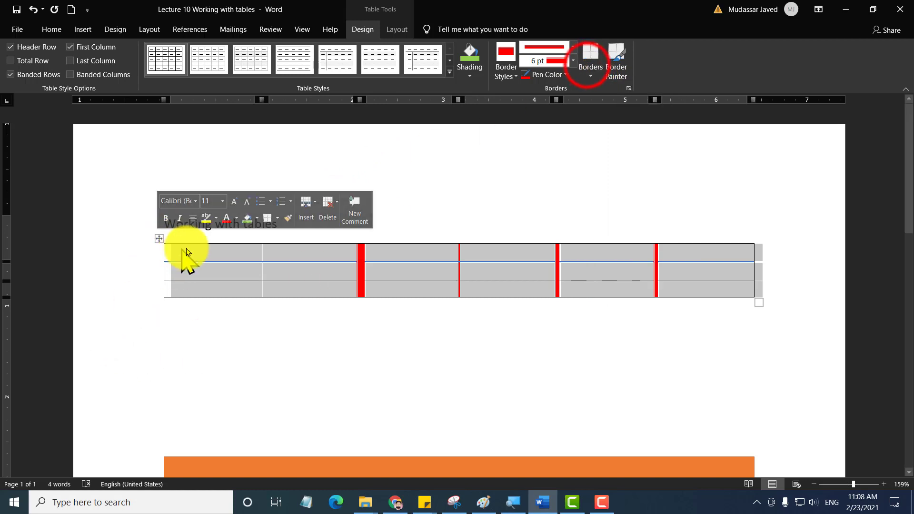
# Clear all borders with No Border, then apply 6 pt red Inside Borders to the reselected table.
pyautogui.click(587, 66)
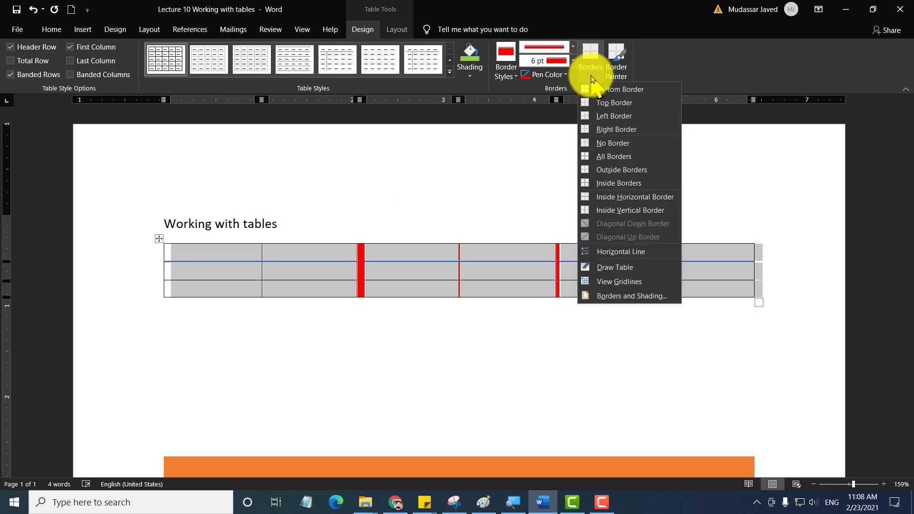
pyautogui.click(618, 143)
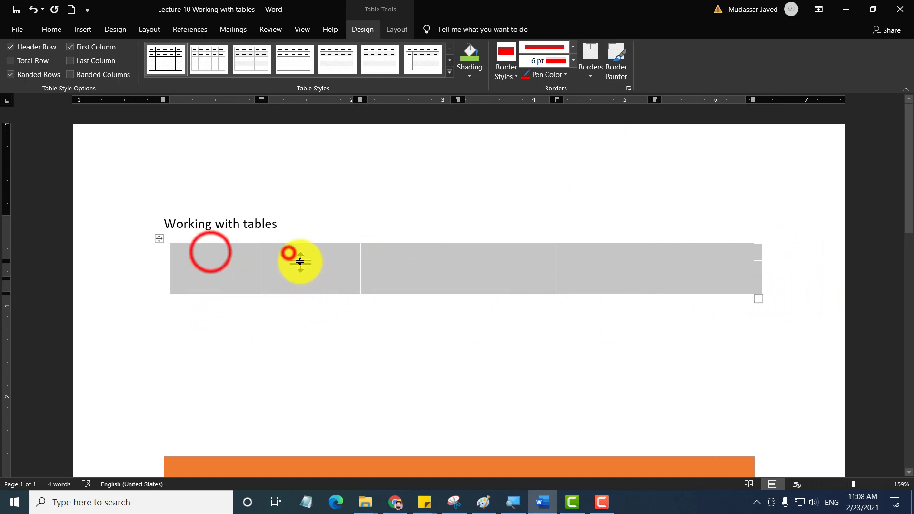
pyautogui.click(282, 247)
pyautogui.click(378, 255)
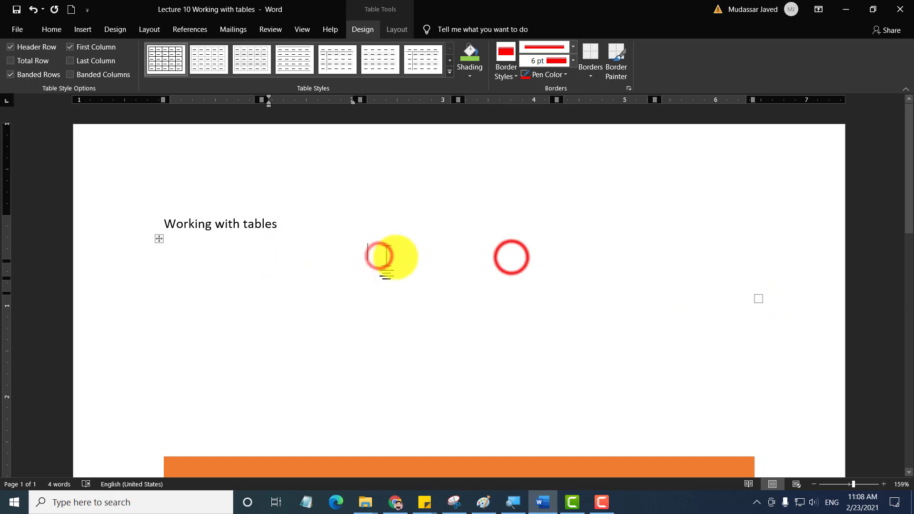
pyautogui.click(159, 239)
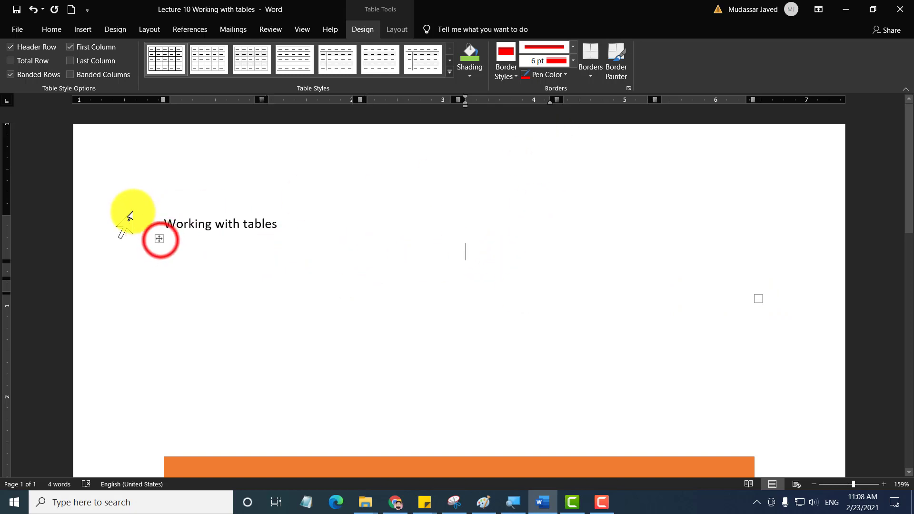
pyautogui.click(590, 75)
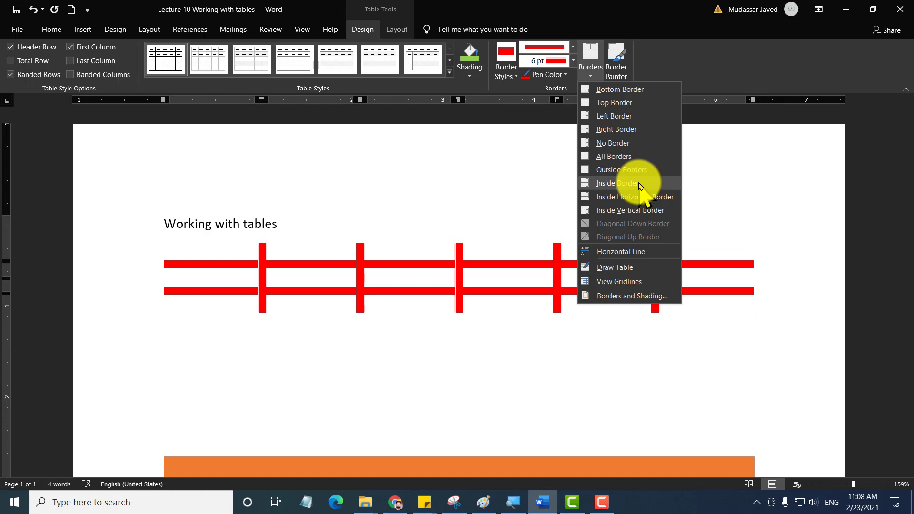
pyautogui.click(640, 186)
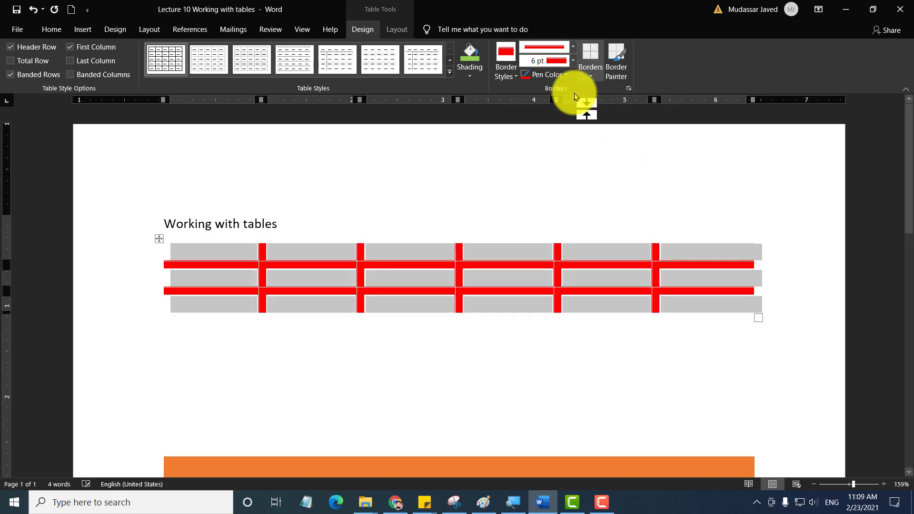
# Apply thin ½ pt red All Borders to the table and bring up Table Tools Layout.
pyautogui.click(574, 61)
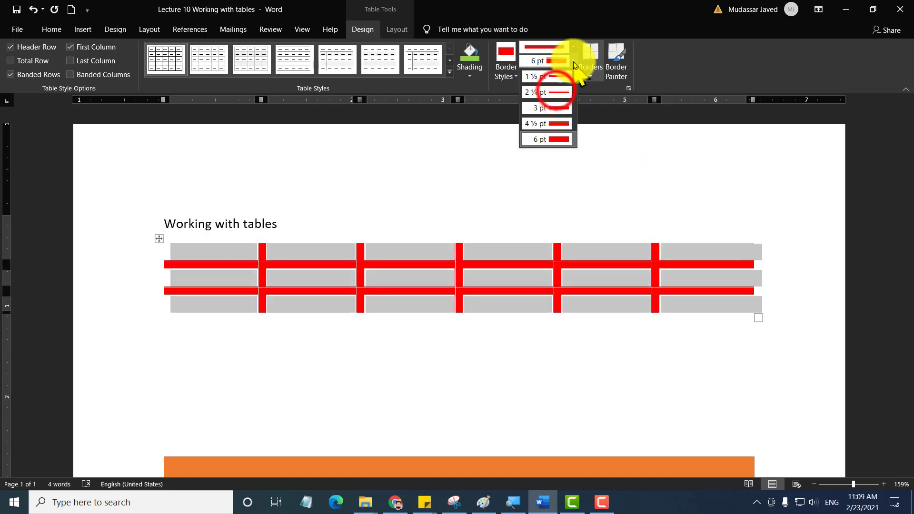
pyautogui.click(553, 90)
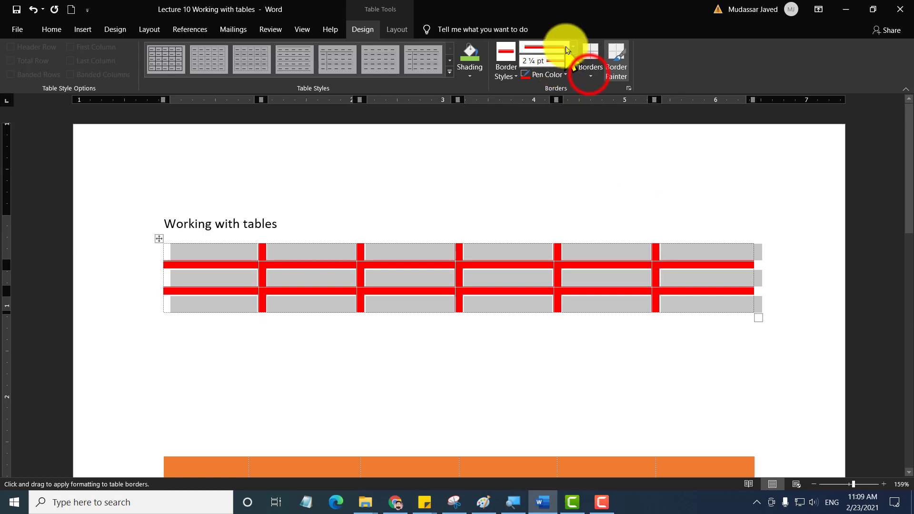
pyautogui.click(589, 75)
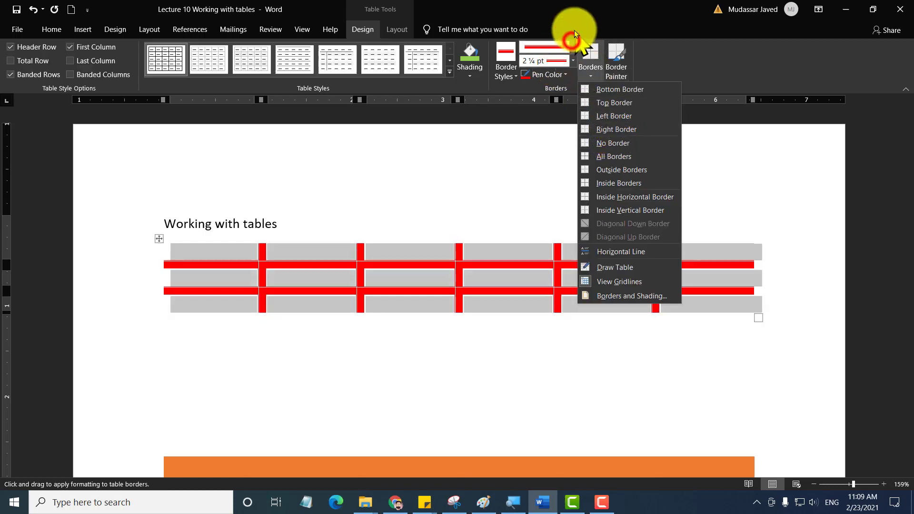
pyautogui.click(572, 41)
pyautogui.click(544, 79)
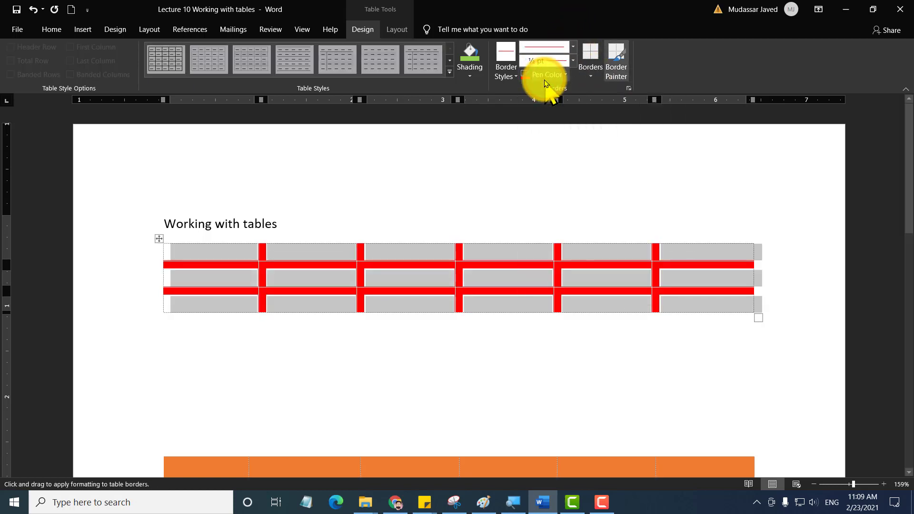
pyautogui.click(596, 75)
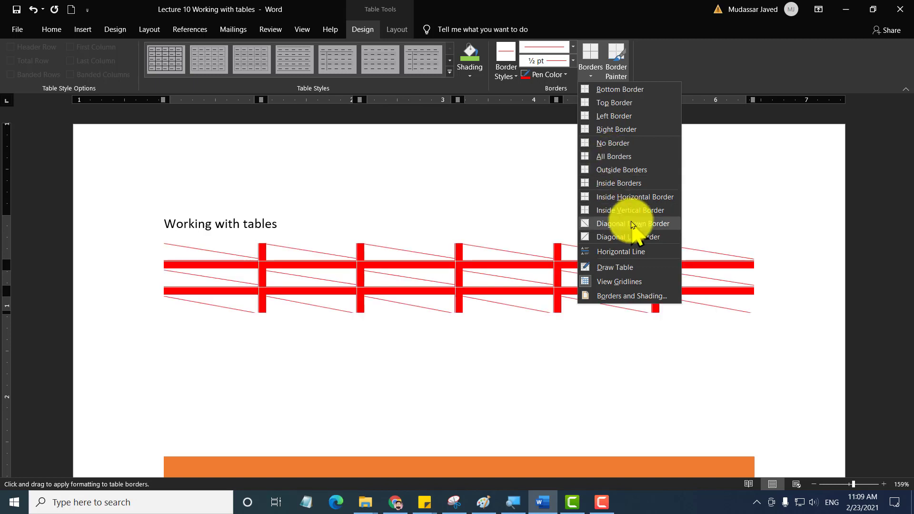
pyautogui.click(613, 157)
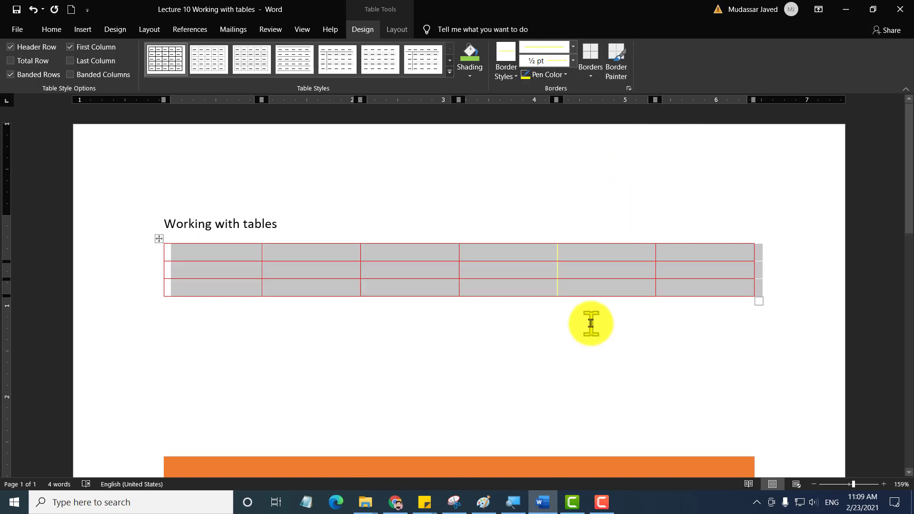
pyautogui.click(396, 30)
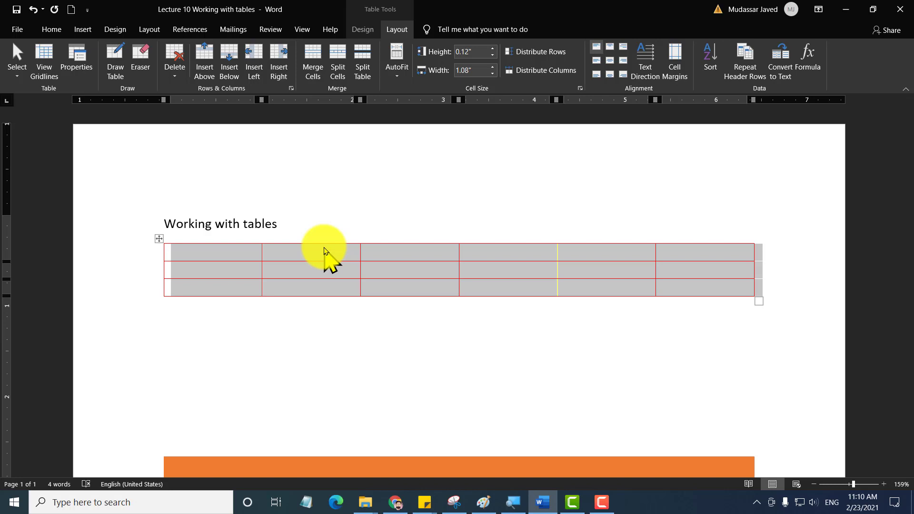
# Select the second column and remove it with Delete Columns, leaving a 5-by-3 table.
pyautogui.click(325, 251)
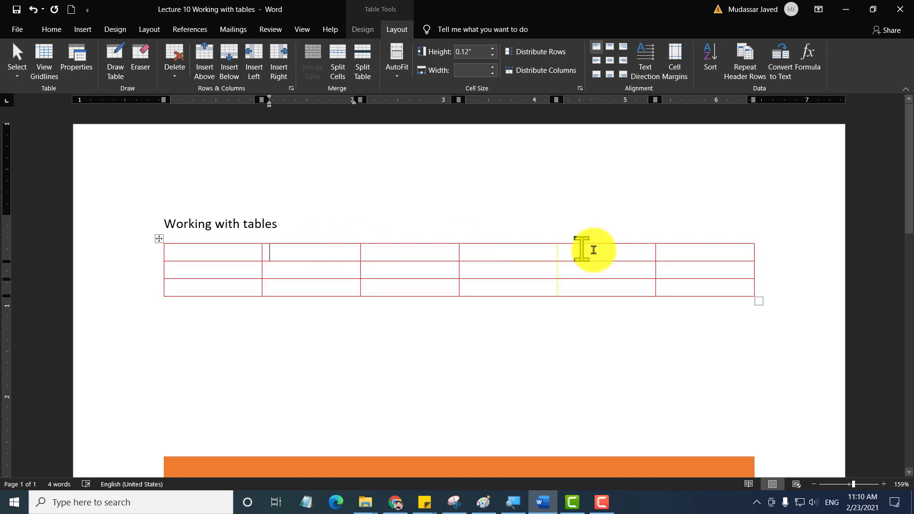
pyautogui.click(296, 245)
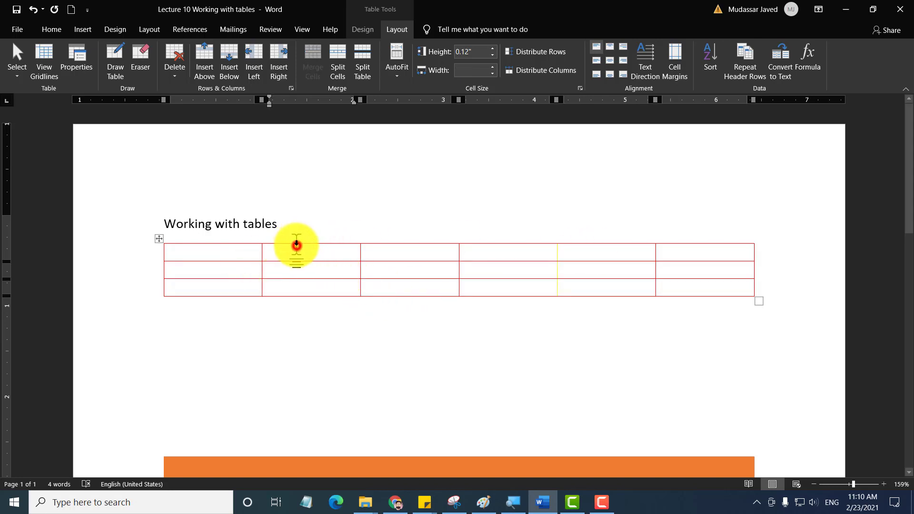
pyautogui.click(297, 242)
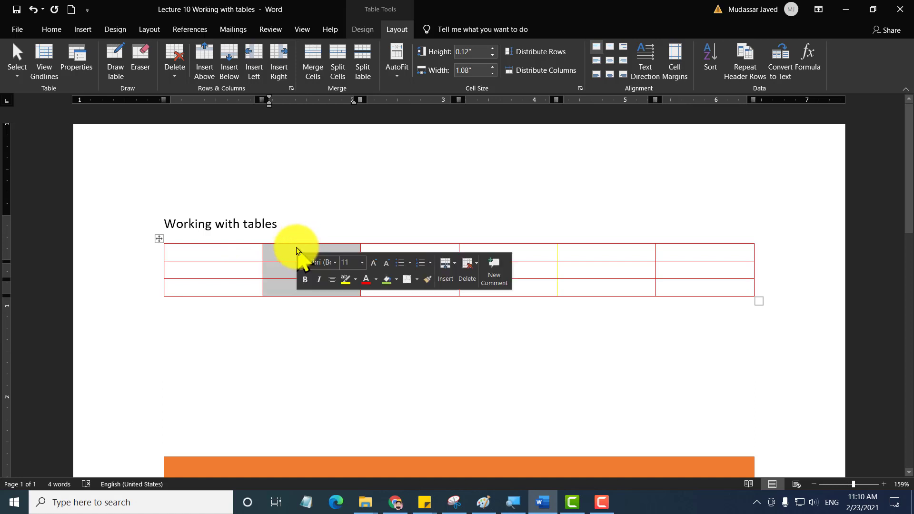
pyautogui.click(176, 73)
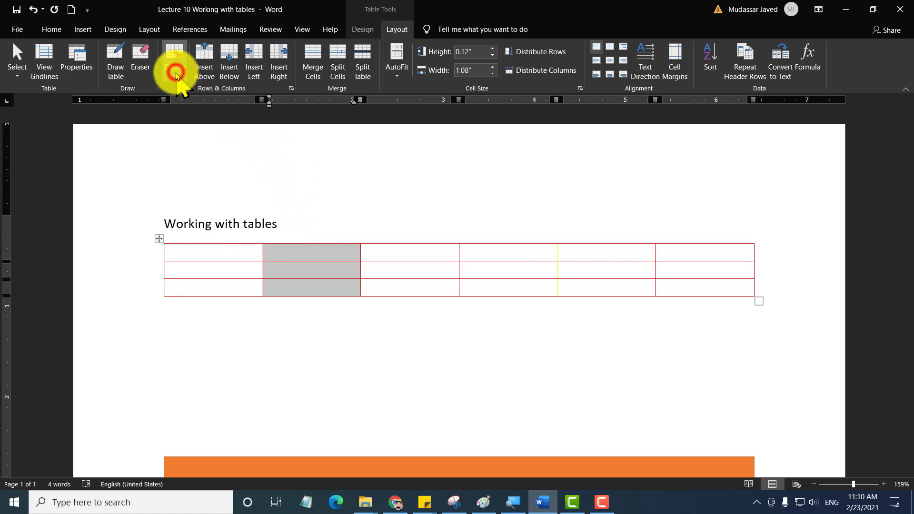
pyautogui.click(175, 74)
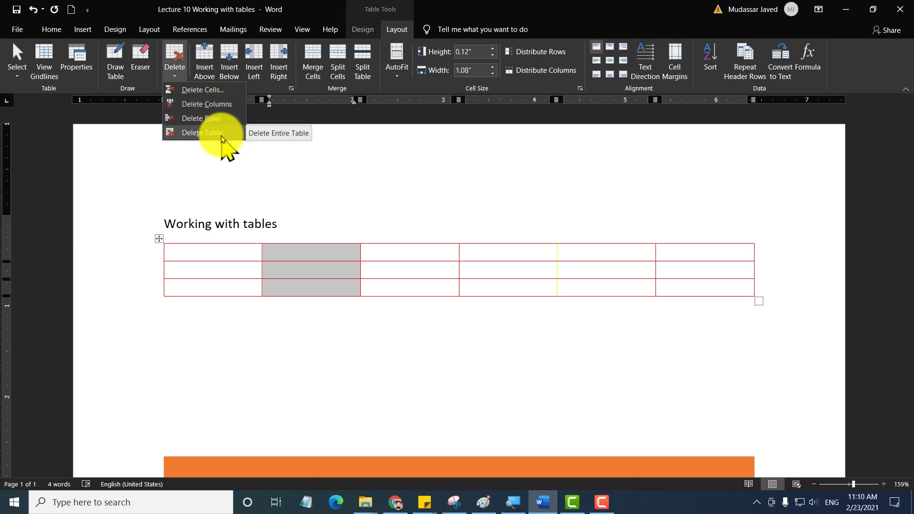
pyautogui.click(219, 105)
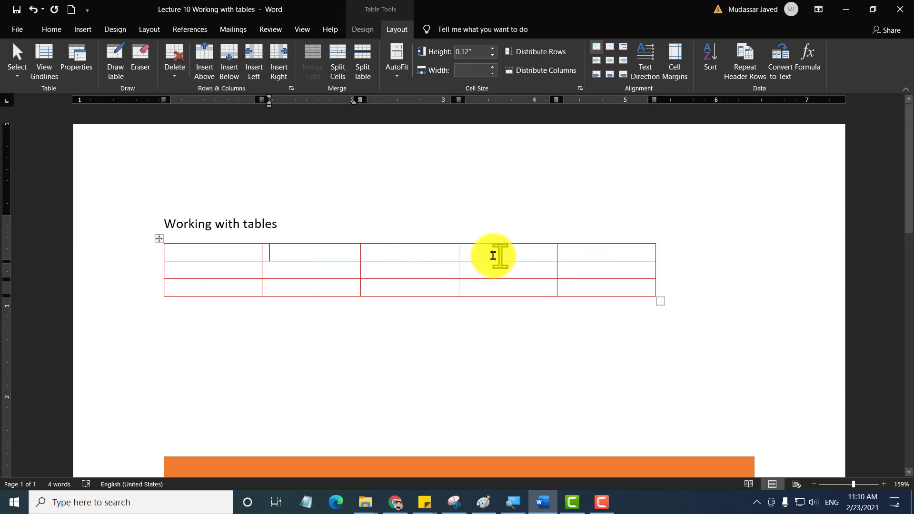
pyautogui.click(604, 257)
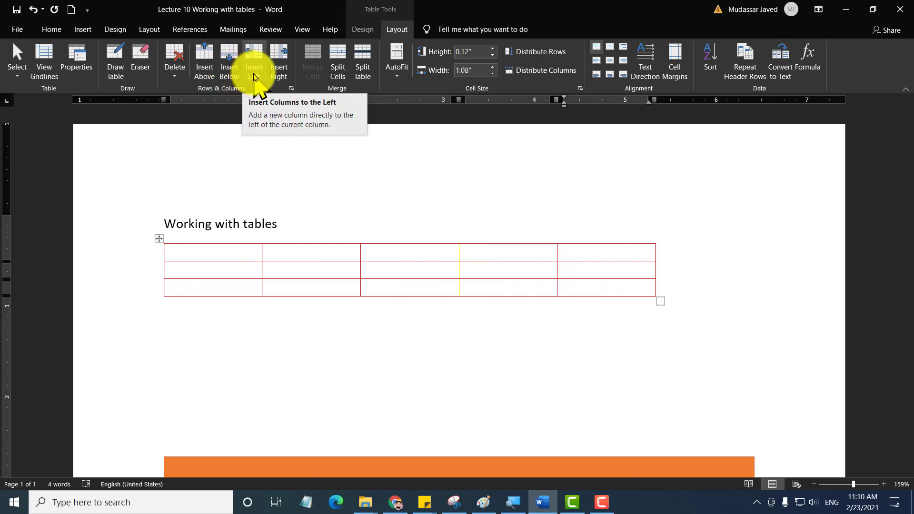
# Insert columns on the right until the table is nine columns wide.
pyautogui.click(279, 75)
pyautogui.click(280, 75)
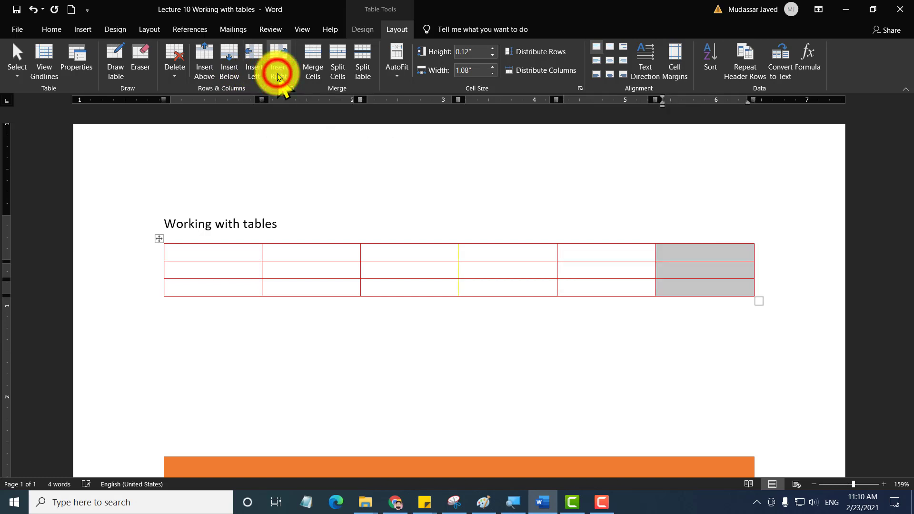
pyautogui.click(280, 76)
pyautogui.click(279, 75)
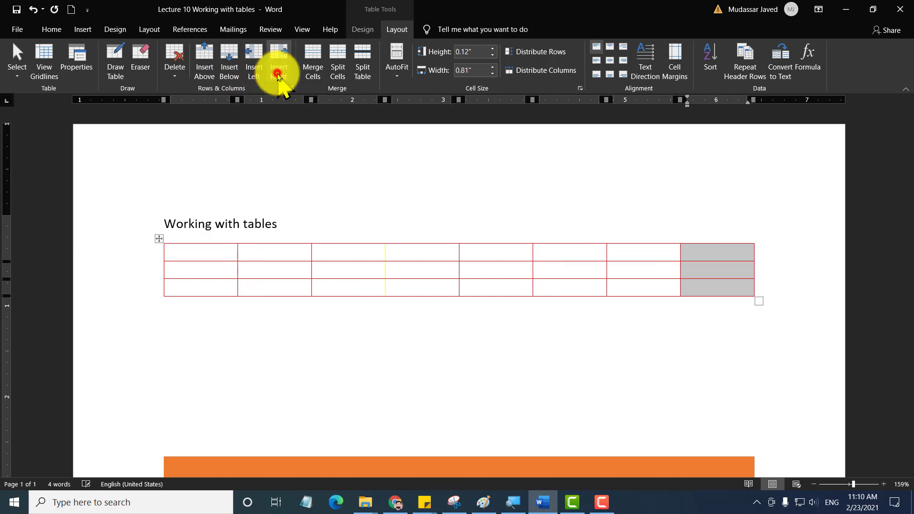
pyautogui.click(279, 76)
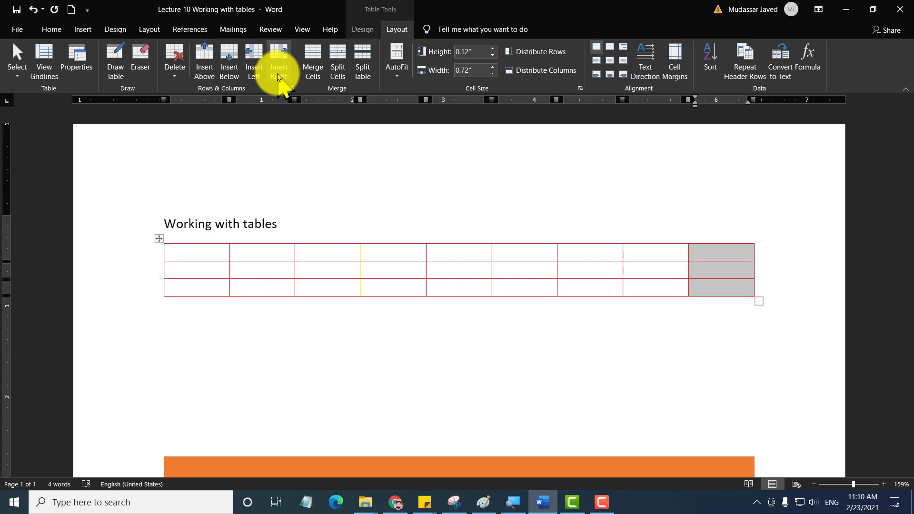
# Add five rows from the bottom row with Insert Below and Insert Above, making eight rows.
pyautogui.click(210, 289)
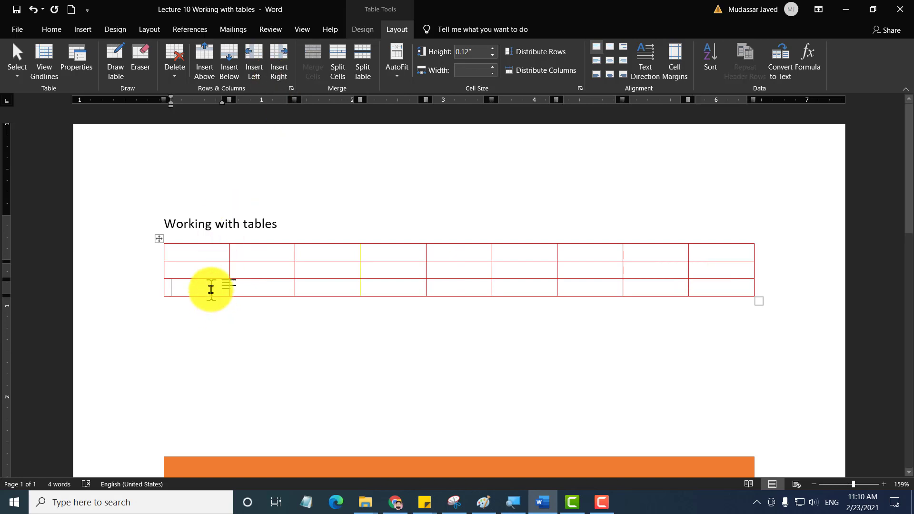
pyautogui.click(231, 78)
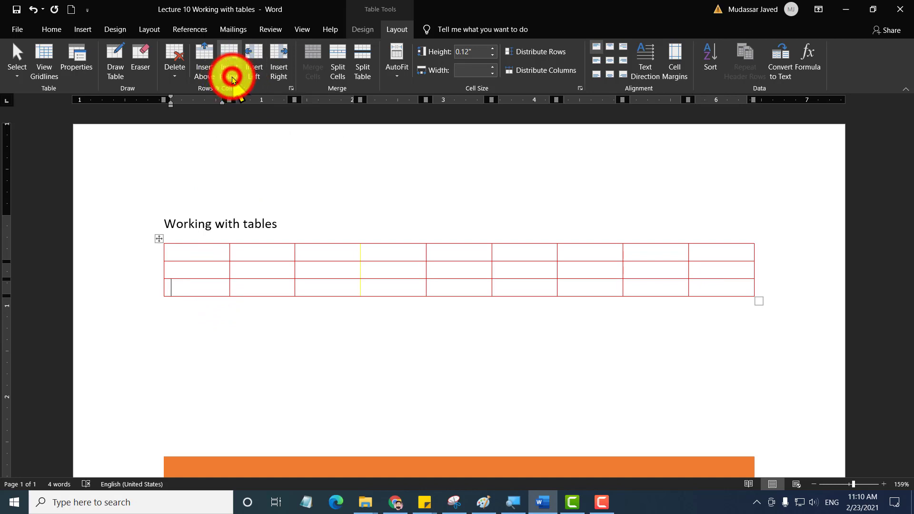
pyautogui.click(231, 78)
pyautogui.click(232, 79)
pyautogui.click(232, 78)
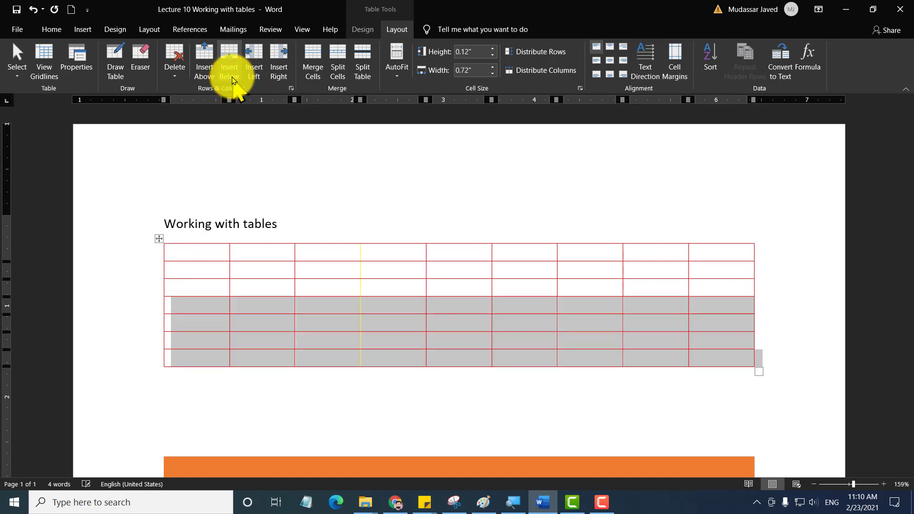
pyautogui.click(209, 77)
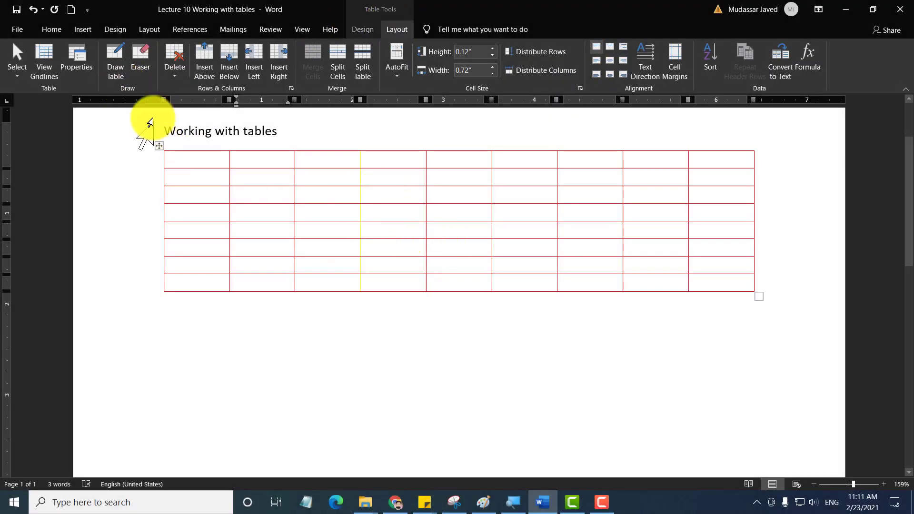
# Draw extra dividing lines in cells of the fourth, sixth, eighth and last columns.
pyautogui.click(115, 59)
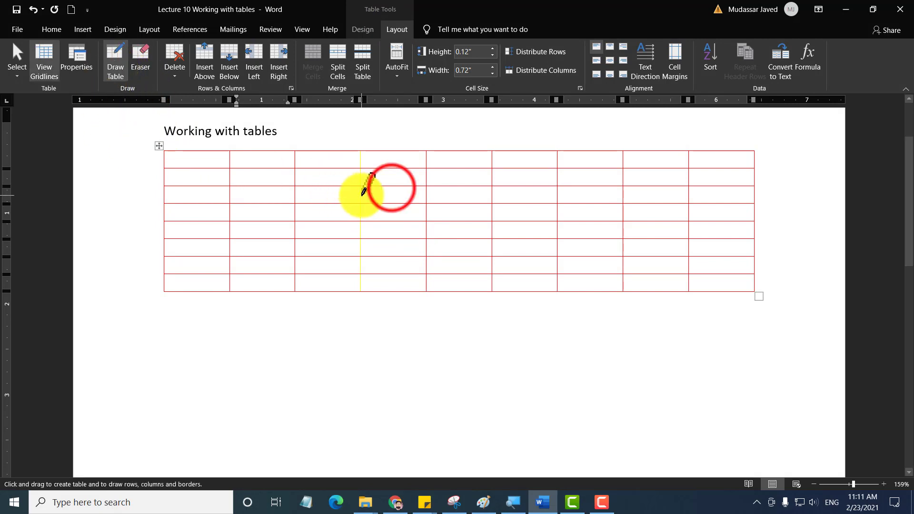
pyautogui.moveTo(363, 193); pyautogui.dragTo(394, 186)
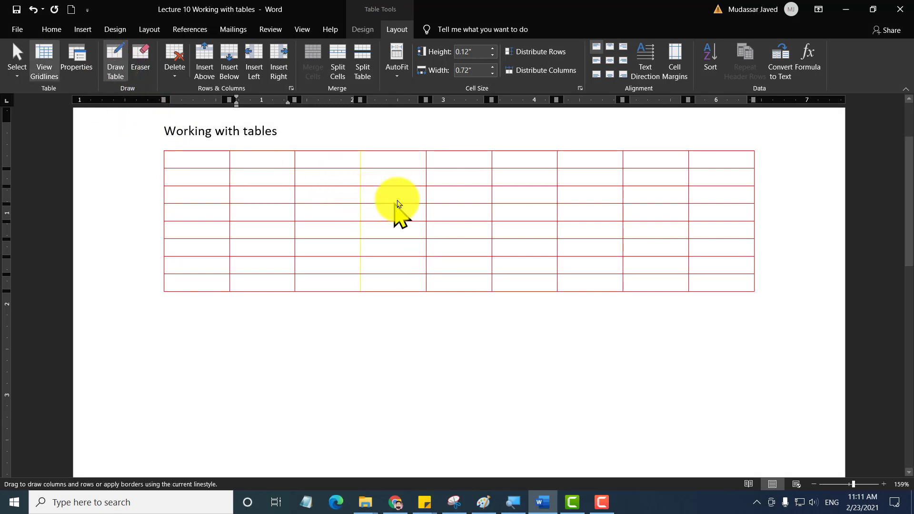
pyautogui.moveTo(454, 184); pyautogui.dragTo(455, 221)
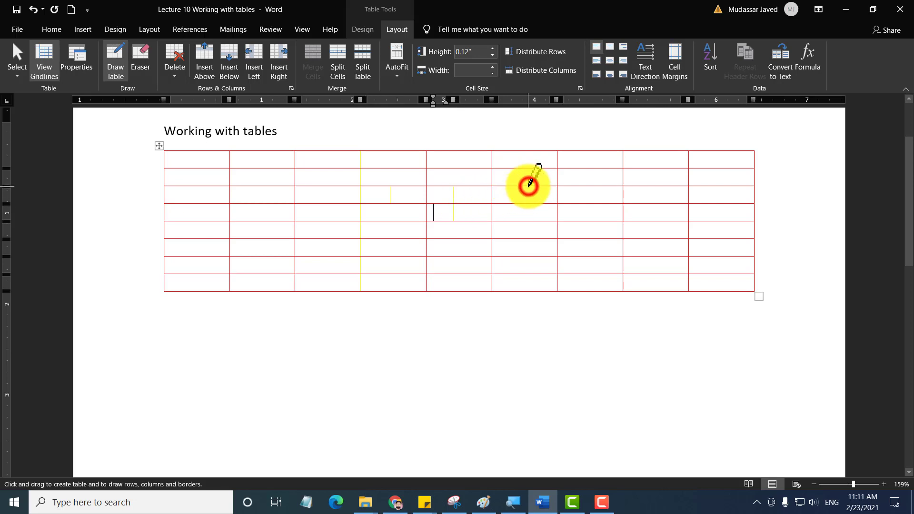
pyautogui.moveTo(529, 185); pyautogui.dragTo(528, 274)
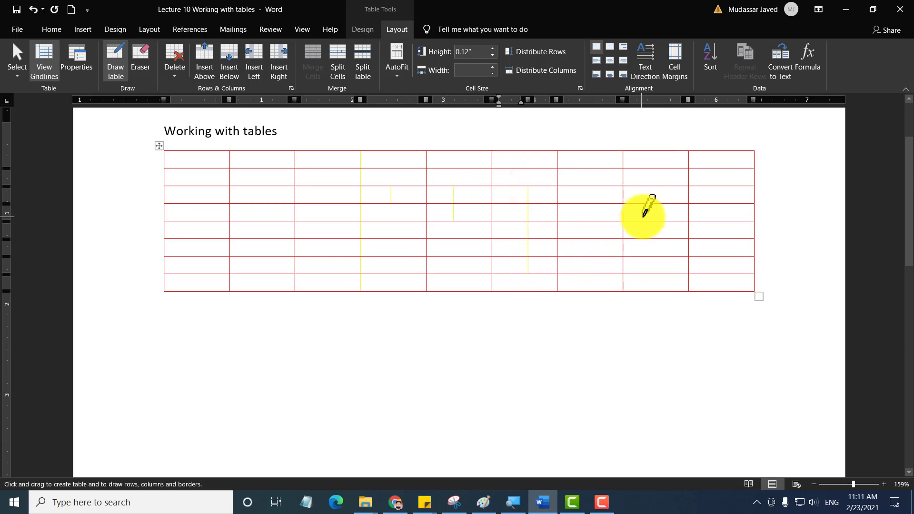
pyautogui.moveTo(651, 204); pyautogui.dragTo(651, 238)
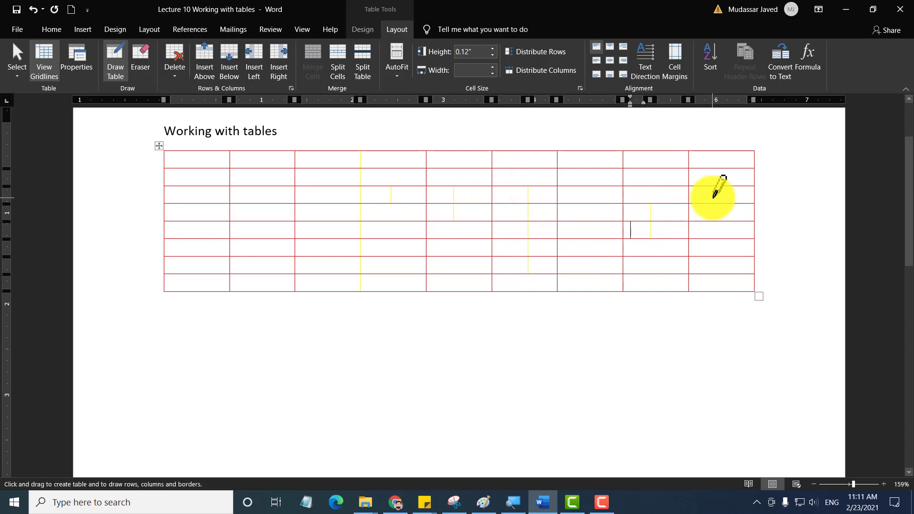
pyautogui.click(715, 195)
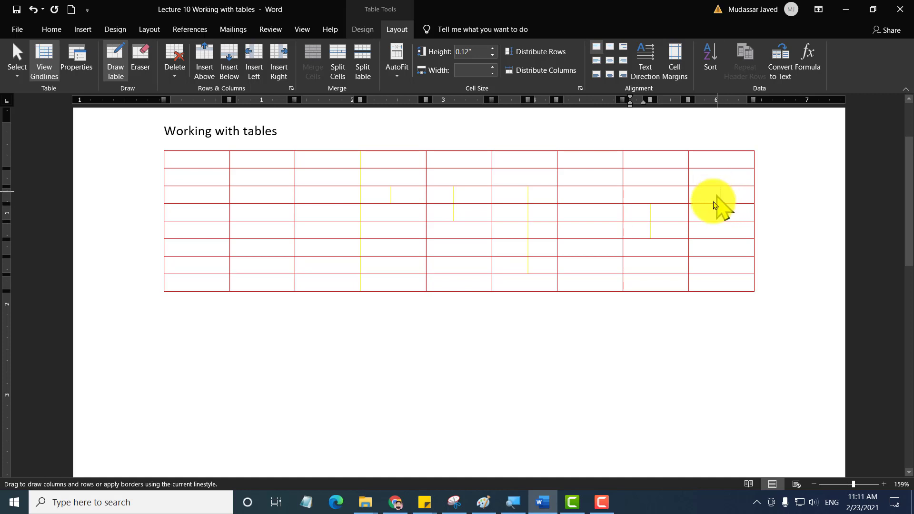
pyautogui.moveTo(689, 210); pyautogui.dragTo(755, 210)
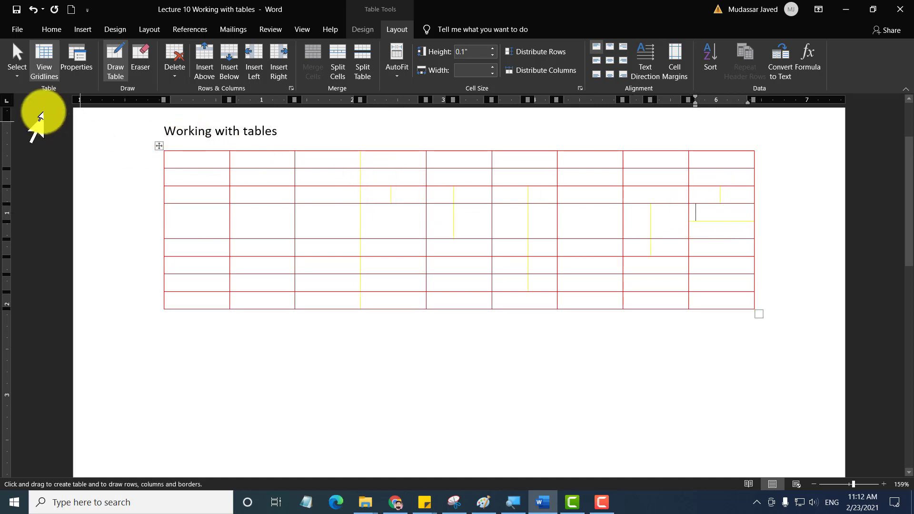
# Erase the row borders down columns 2, 4, 6, 8 and 9 to merge their cells.
pyautogui.click(140, 59)
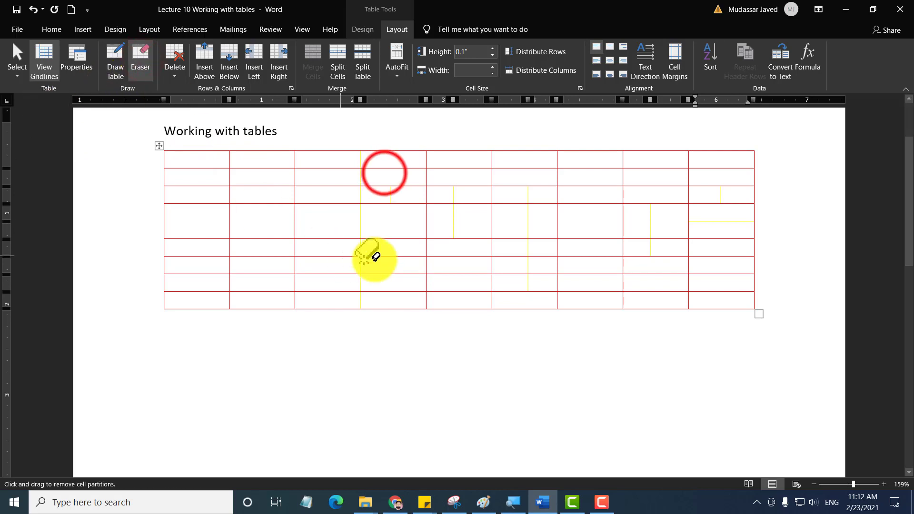
pyautogui.moveTo(370, 175); pyautogui.dragTo(389, 286)
pyautogui.moveTo(547, 177); pyautogui.dragTo(541, 276)
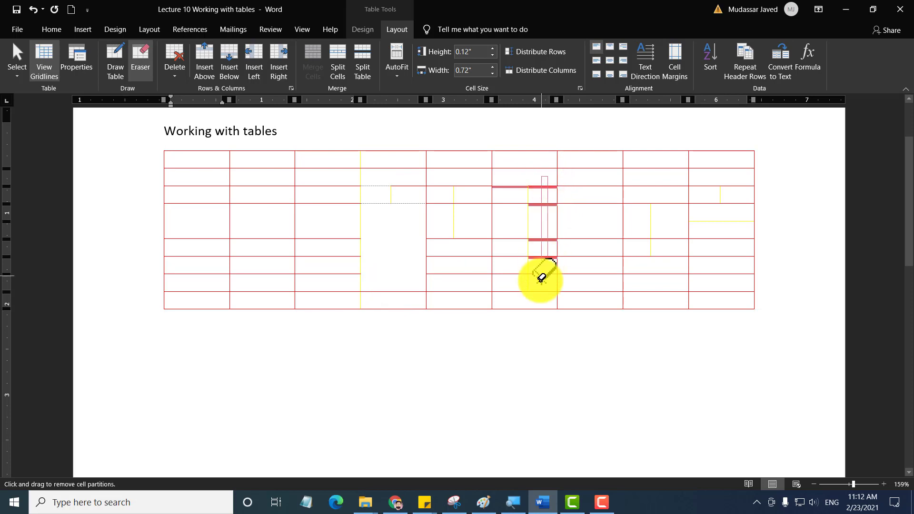
pyautogui.moveTo(673, 180); pyautogui.dragTo(653, 281)
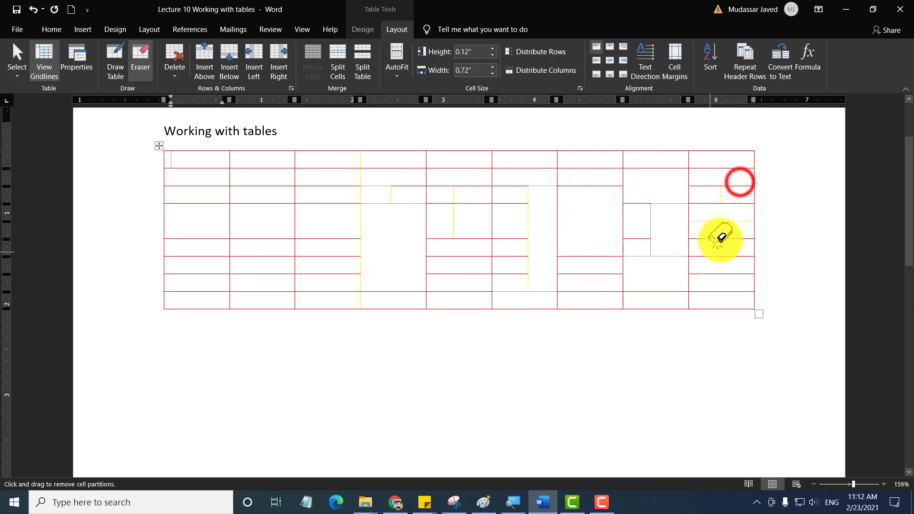
pyautogui.moveTo(741, 179); pyautogui.dragTo(700, 281)
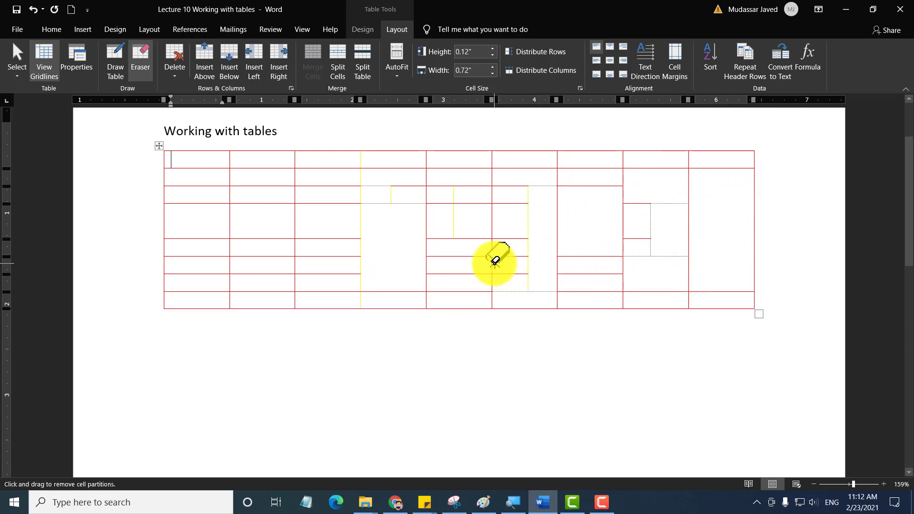
pyautogui.moveTo(262, 178); pyautogui.dragTo(260, 296)
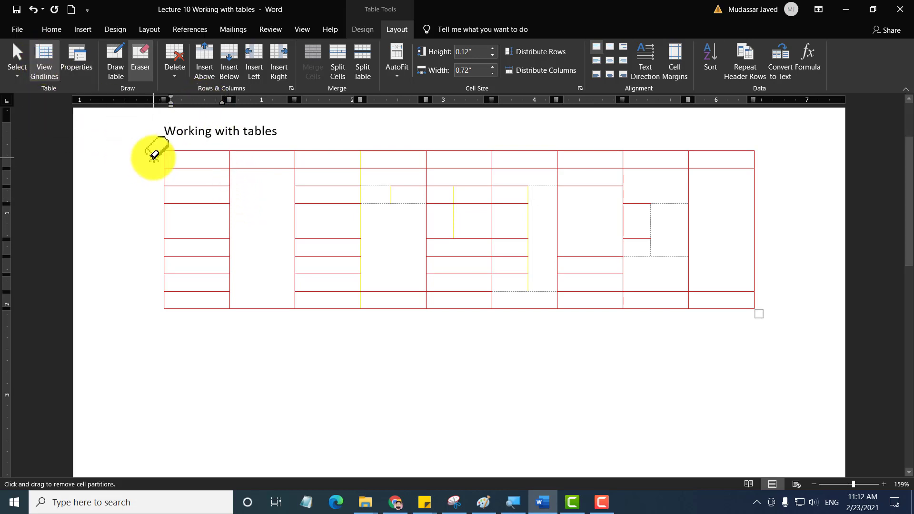
pyautogui.press('Escape')
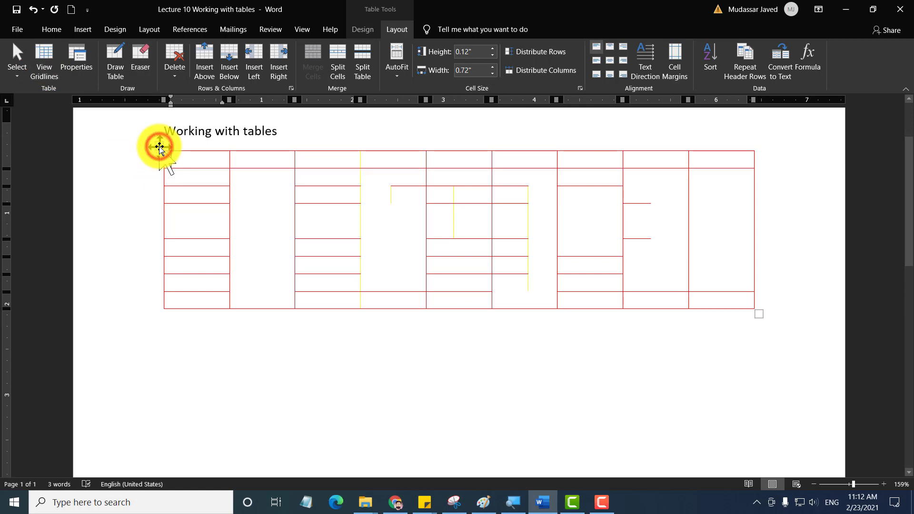
# Apply No Border to the whole table from Table Tools Design and check the borderless result.
pyautogui.click(160, 148)
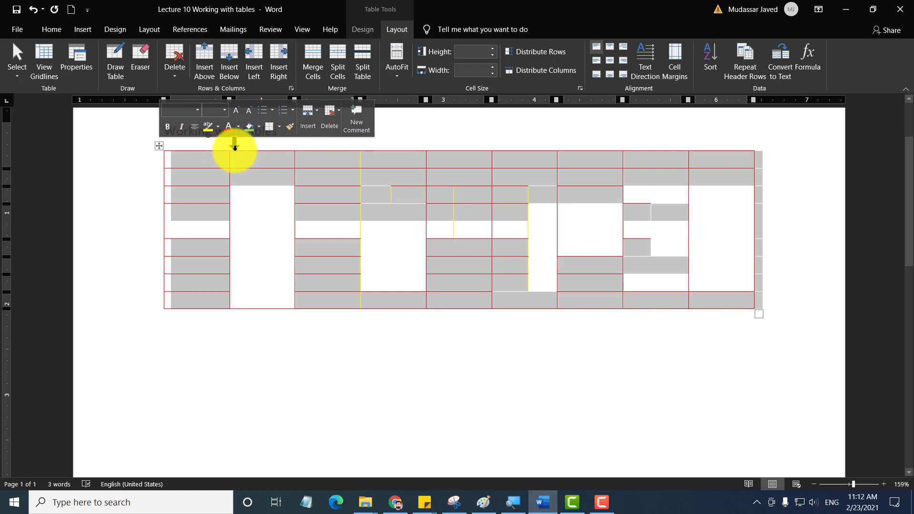
pyautogui.click(363, 30)
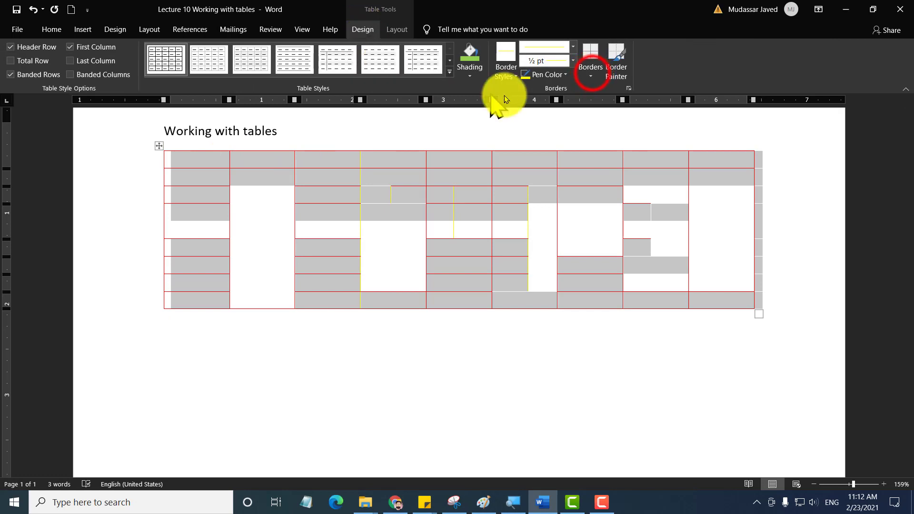
pyautogui.click(593, 77)
pyautogui.click(603, 145)
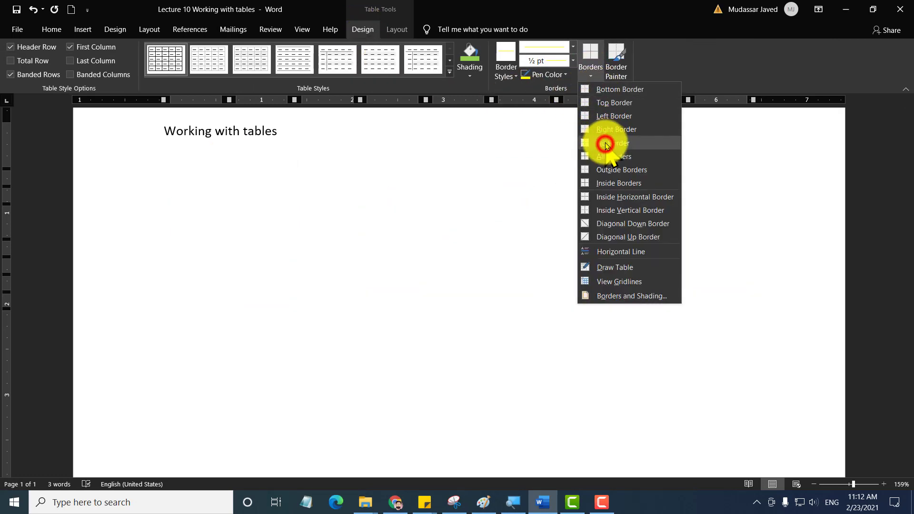
pyautogui.click(278, 385)
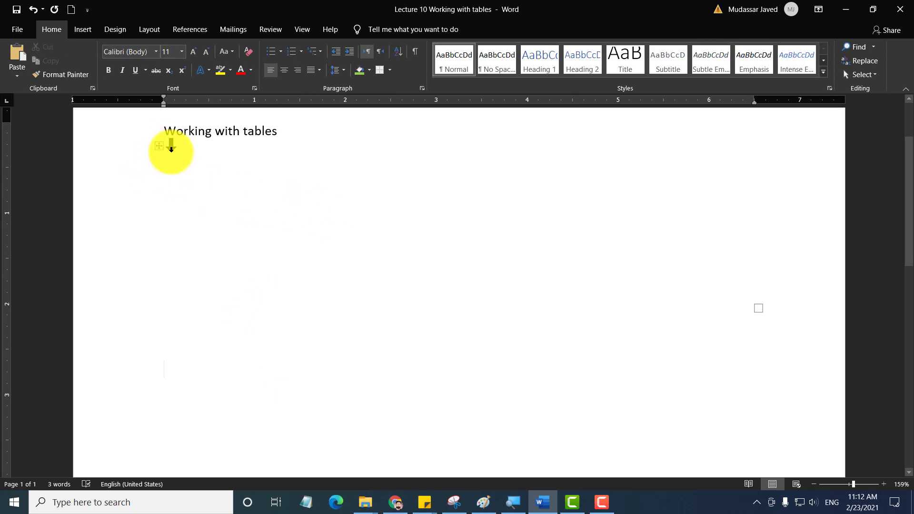
pyautogui.click(159, 148)
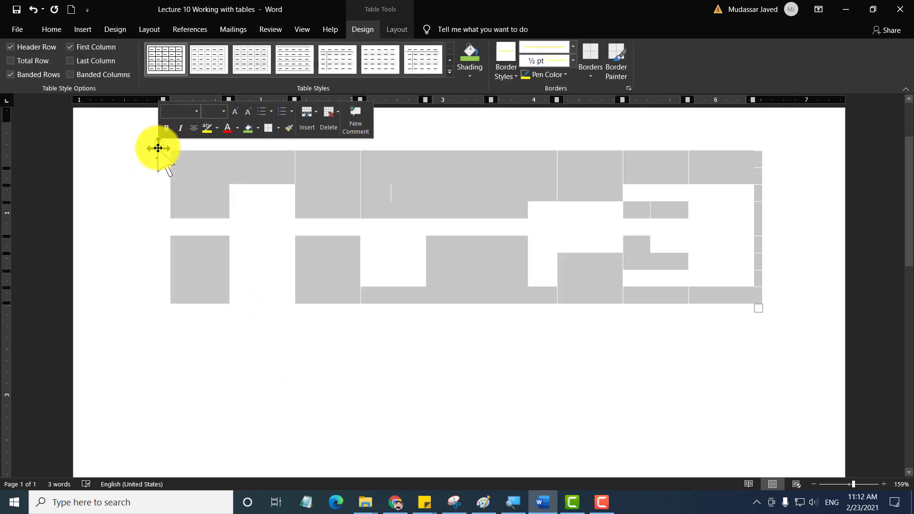
pyautogui.click(210, 167)
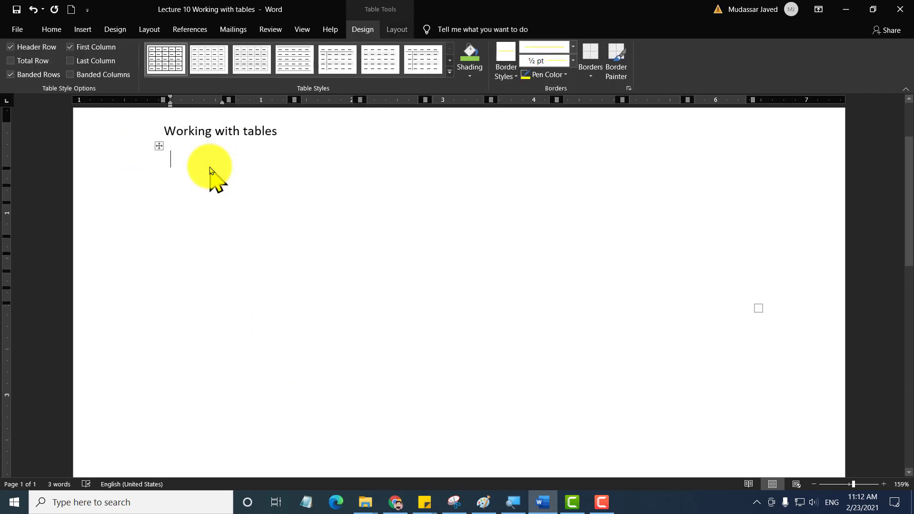
# Type sample words 'Erteq', 'Rtrsgq' and 'rtyrty' into the first three cells, then select the table.
pyautogui.write('erte')
pyautogui.write('rtrsg')
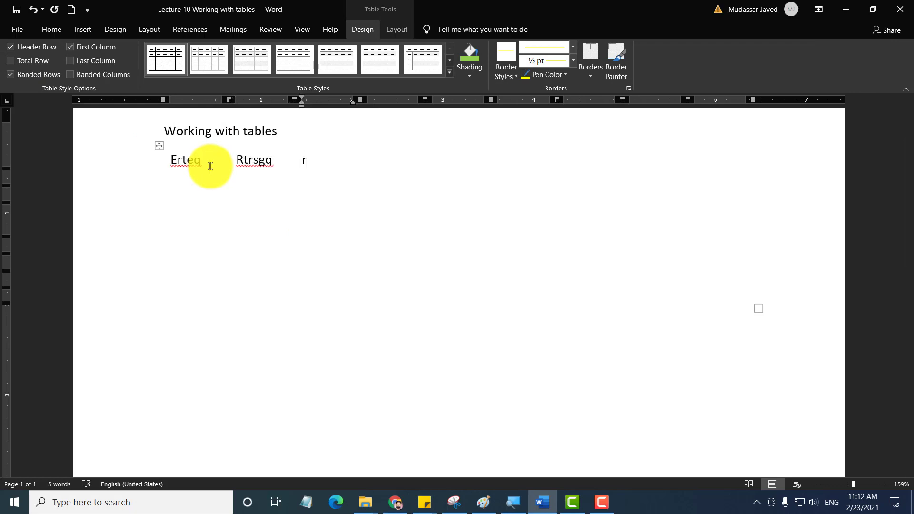
pyautogui.click(159, 145)
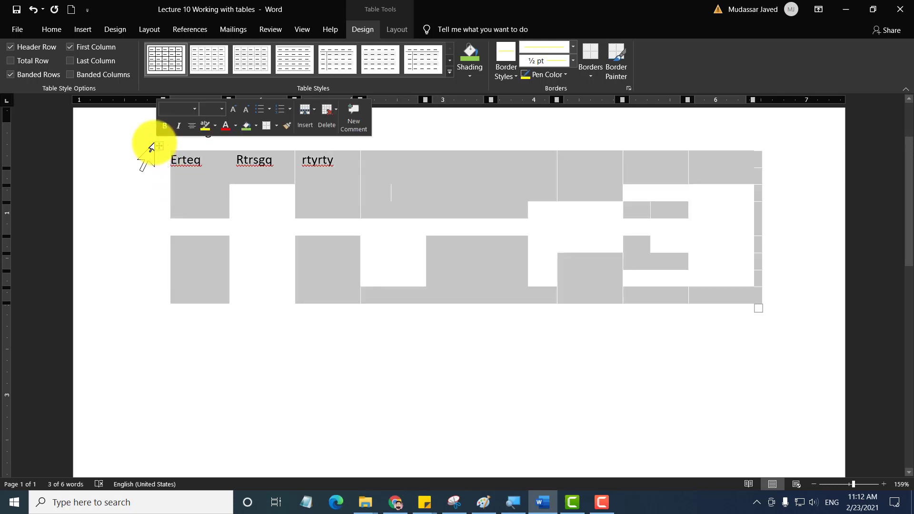
pyautogui.click(395, 29)
# Turn on View Gridlines so dashed lines outline every cell, then place the caret in the tall fourth-column cell.
pyautogui.click(44, 62)
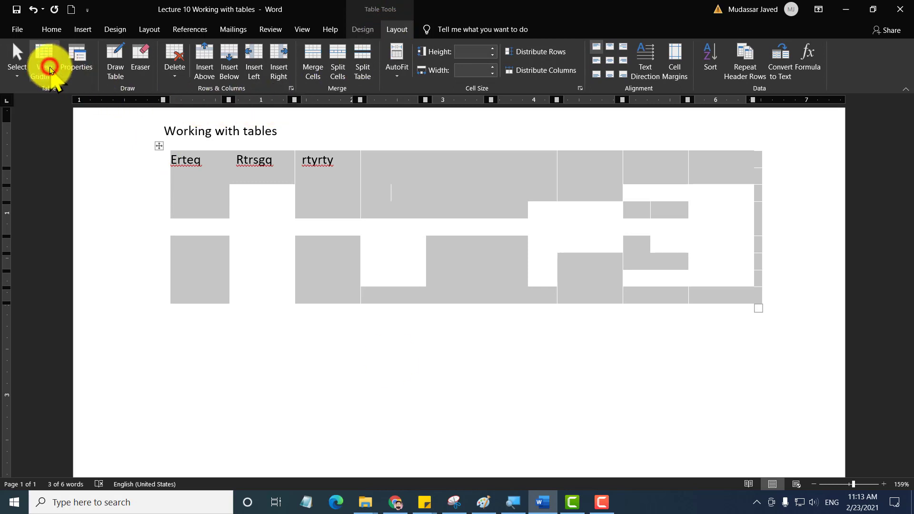
pyautogui.click(391, 358)
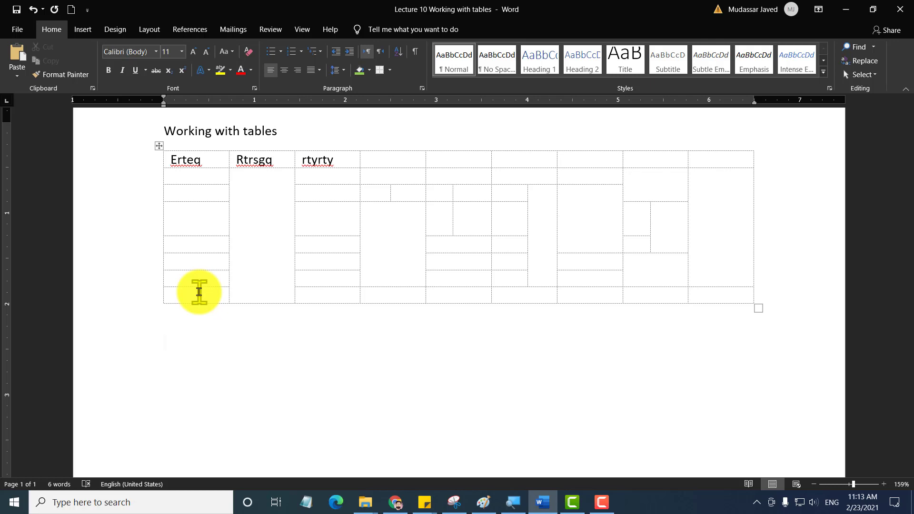
pyautogui.click(227, 230)
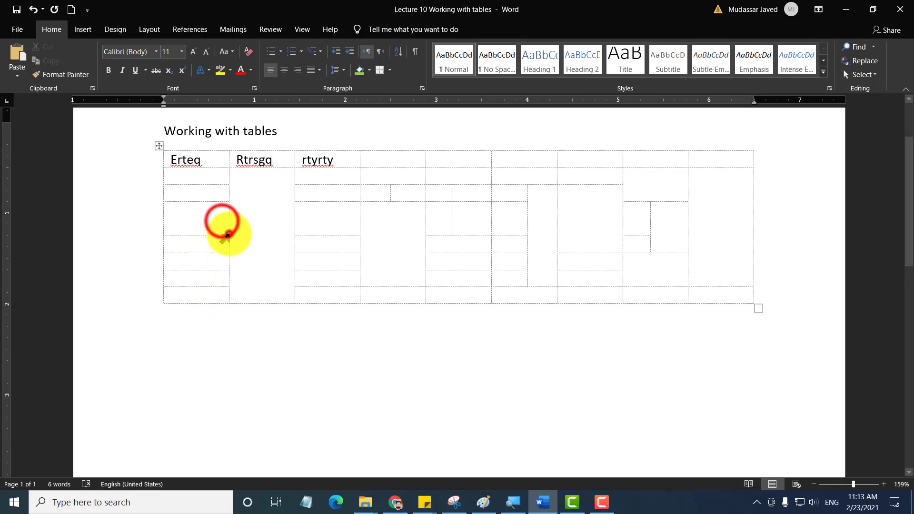
pyautogui.click(395, 29)
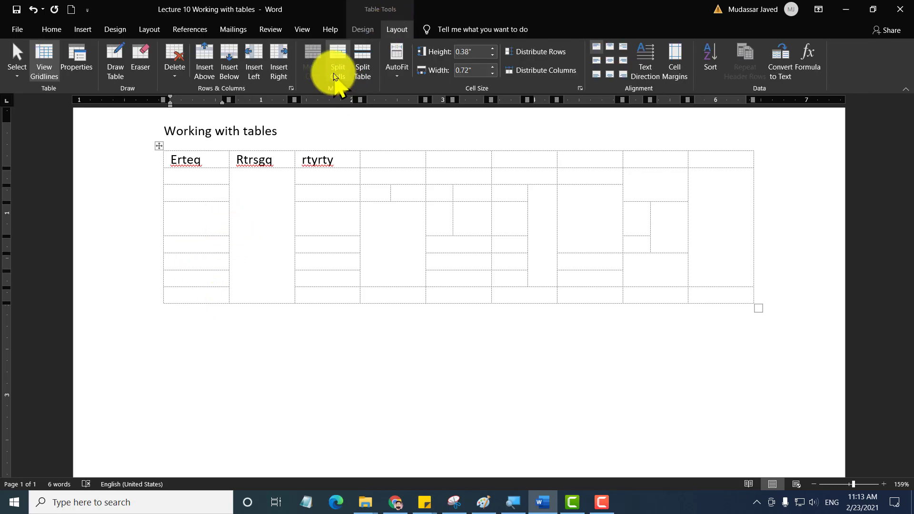
pyautogui.click(392, 249)
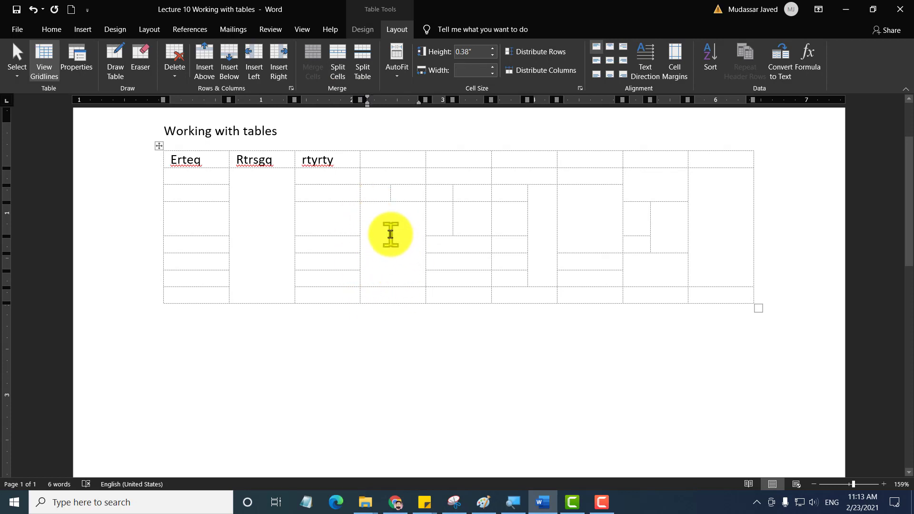
# Split the tall fourth-column cell into 2 columns by 4 rows, then pick the first-column row for splitting the table.
pyautogui.click(337, 59)
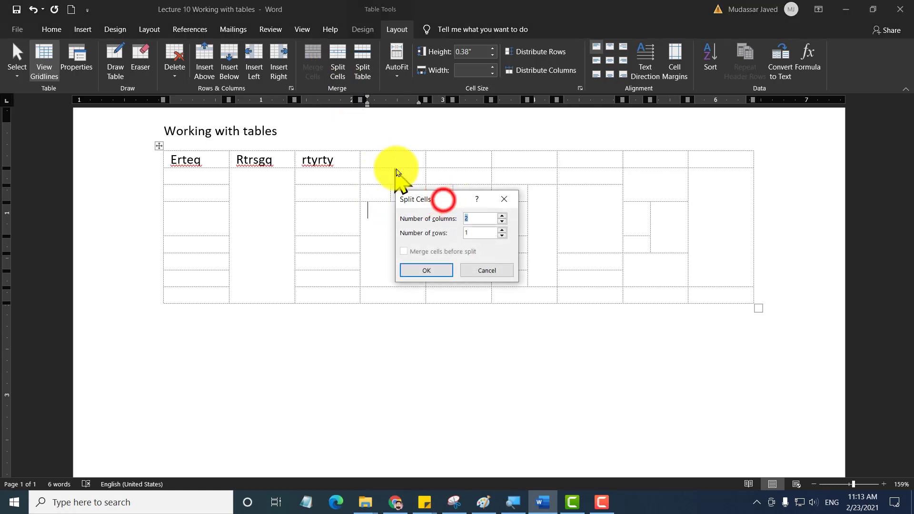
pyautogui.moveTo(436, 199); pyautogui.dragTo(286, 209)
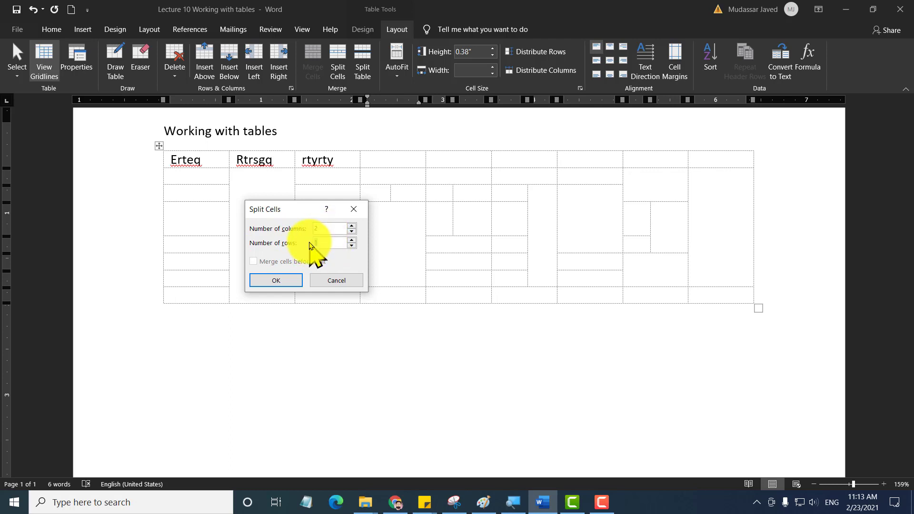
pyautogui.click(287, 282)
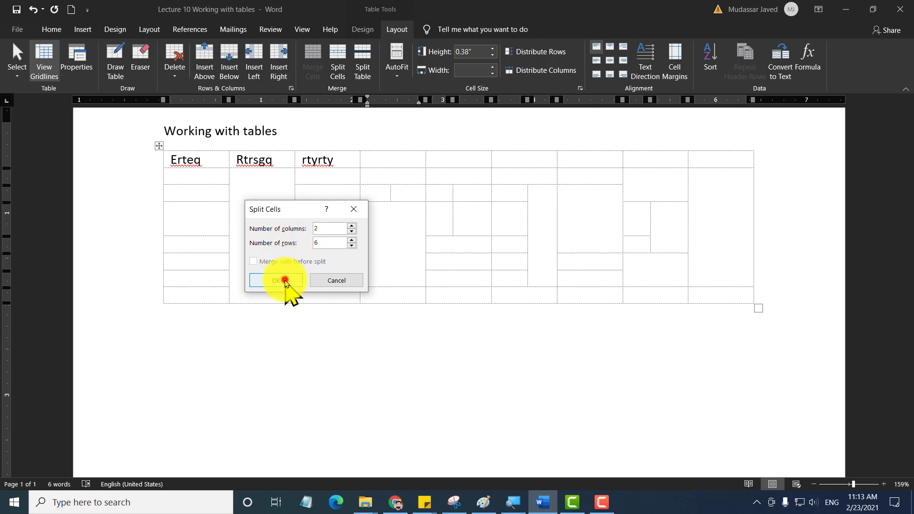
pyautogui.click(456, 286)
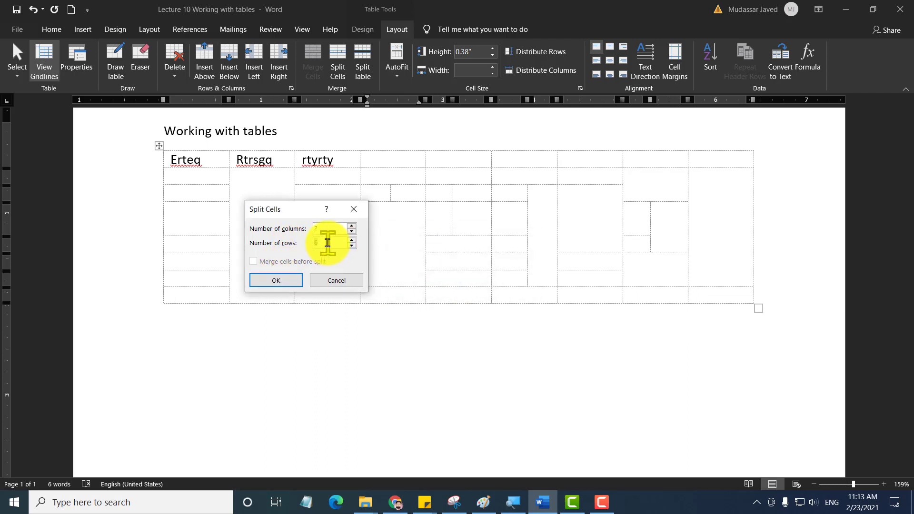
pyautogui.click(277, 281)
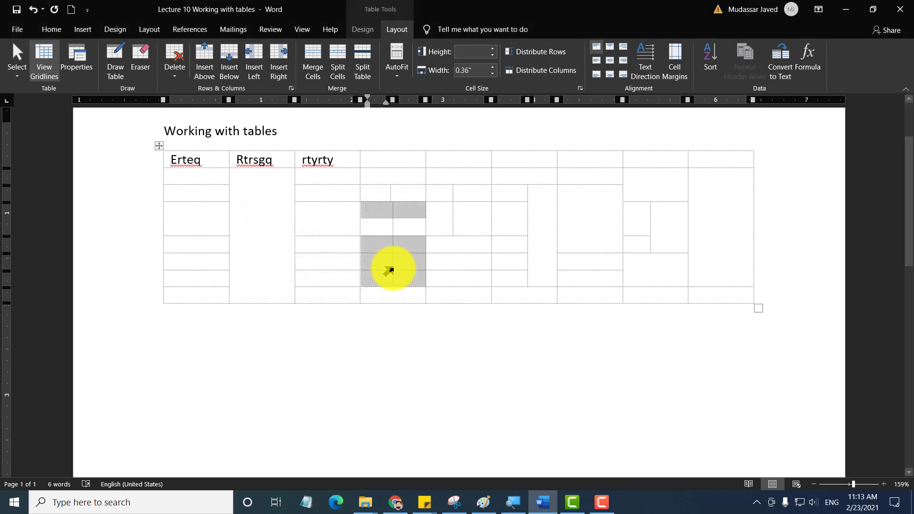
pyautogui.click(378, 217)
pyautogui.click(379, 218)
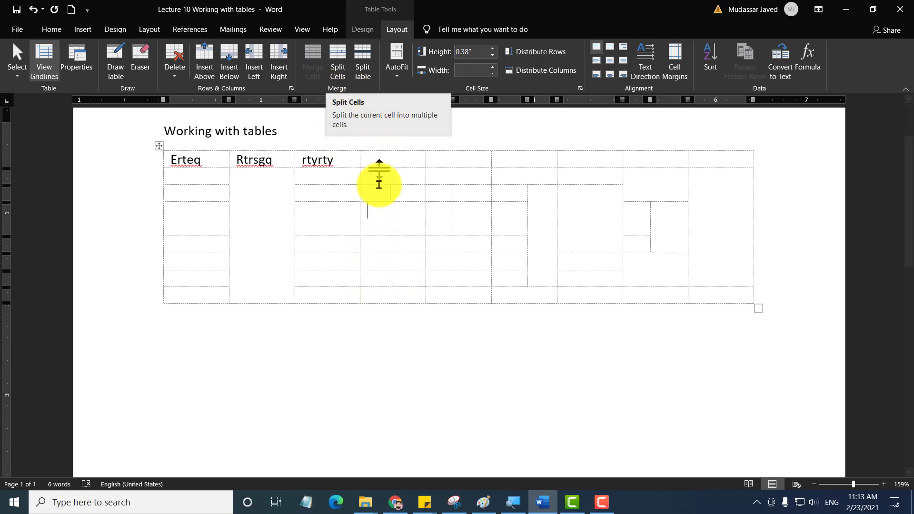
pyautogui.click(200, 247)
pyautogui.click(200, 247)
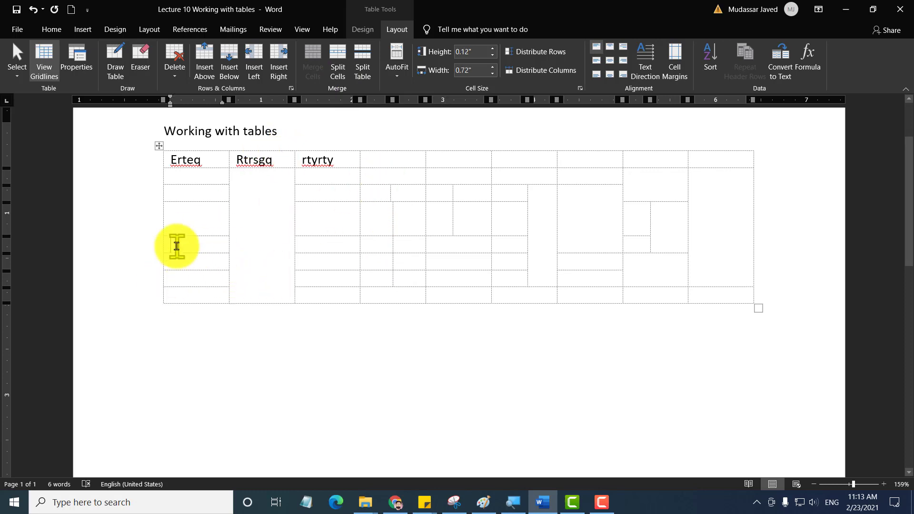
# Split the table into two at the chosen row and move into the new second table.
pyautogui.click(362, 67)
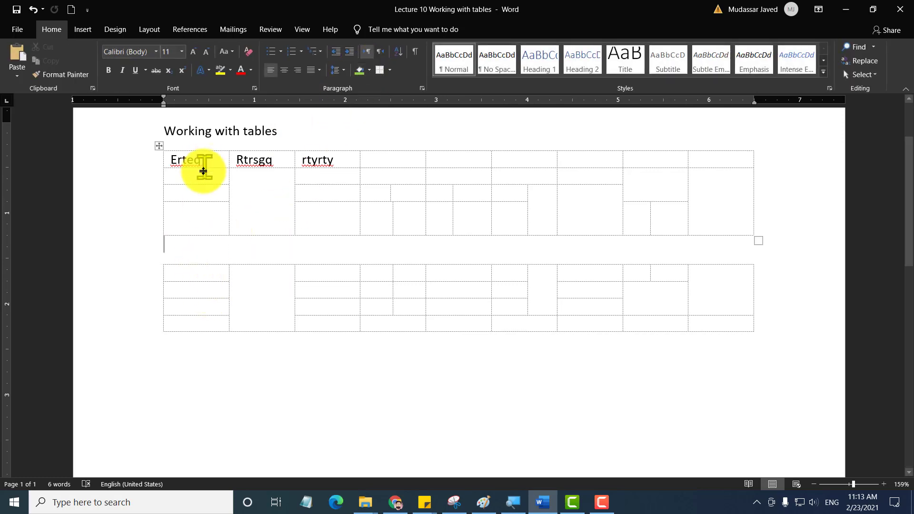
pyautogui.click(193, 270)
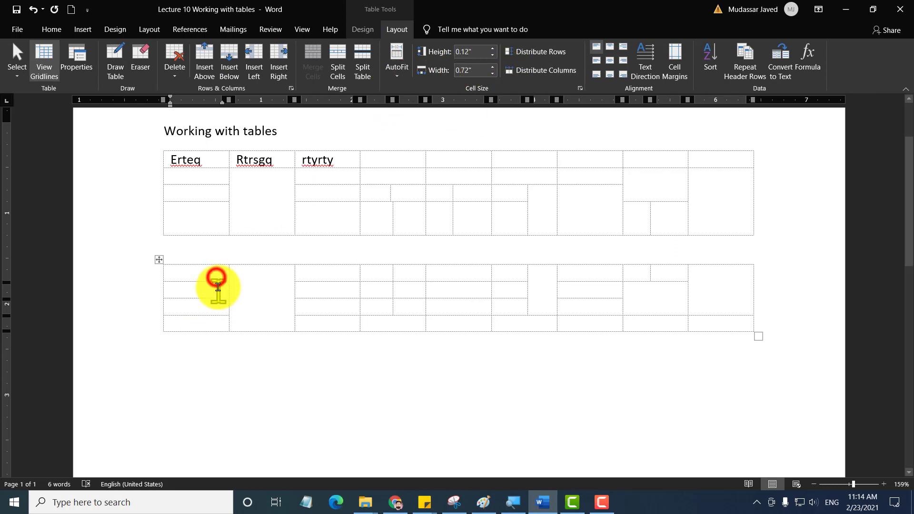
# Set the second table's first row height to 0.7" and cell width to 1.1", then select that table.
pyautogui.click(493, 48)
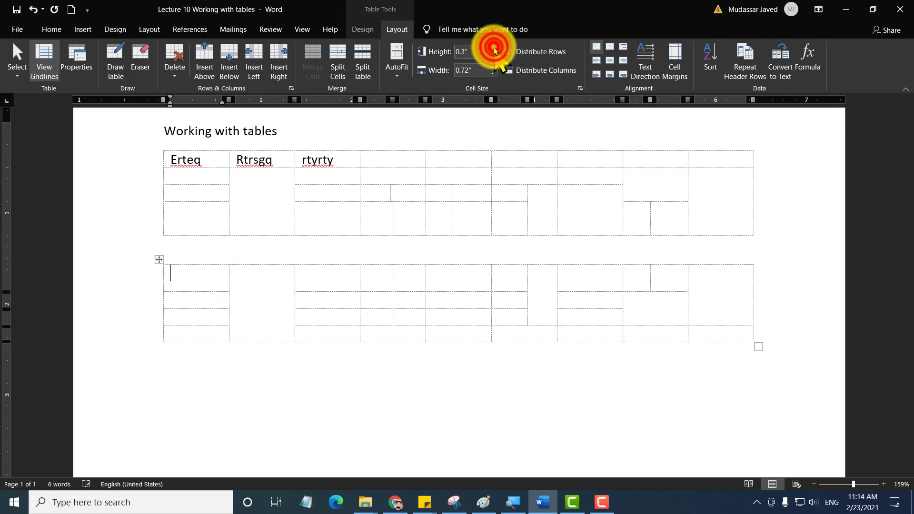
pyautogui.click(494, 49)
pyautogui.click(494, 68)
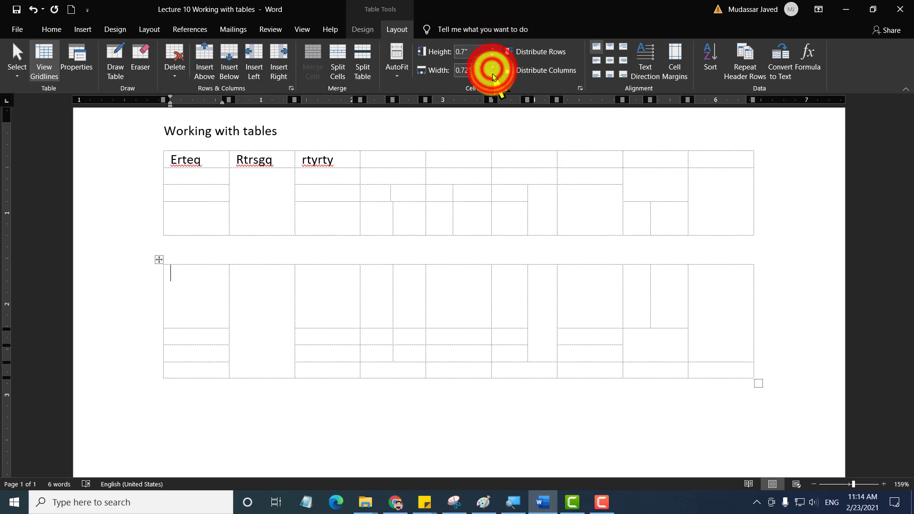
pyautogui.click(493, 68)
pyautogui.click(493, 68)
pyautogui.click(492, 69)
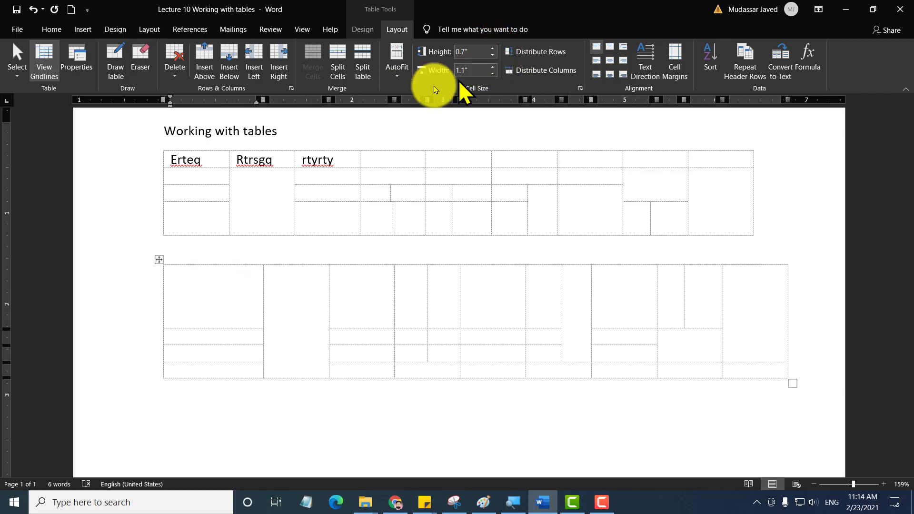
pyautogui.click(392, 81)
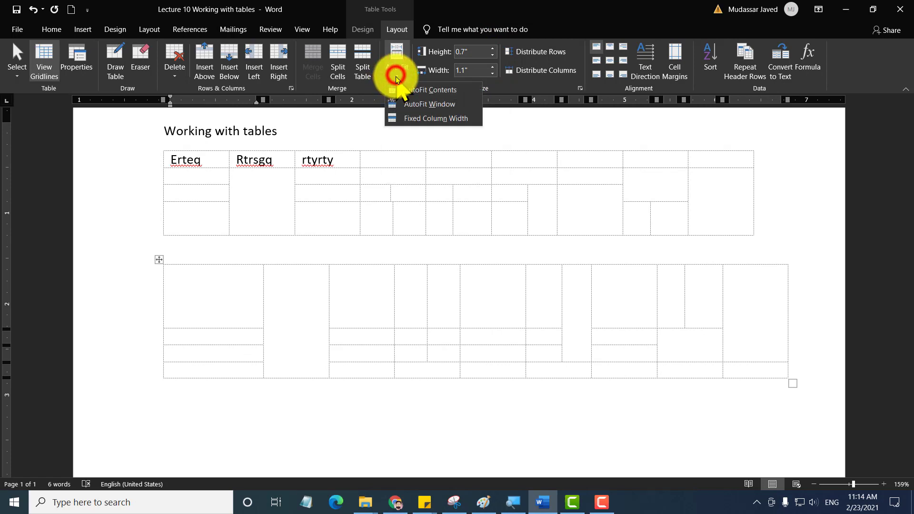
pyautogui.click(395, 77)
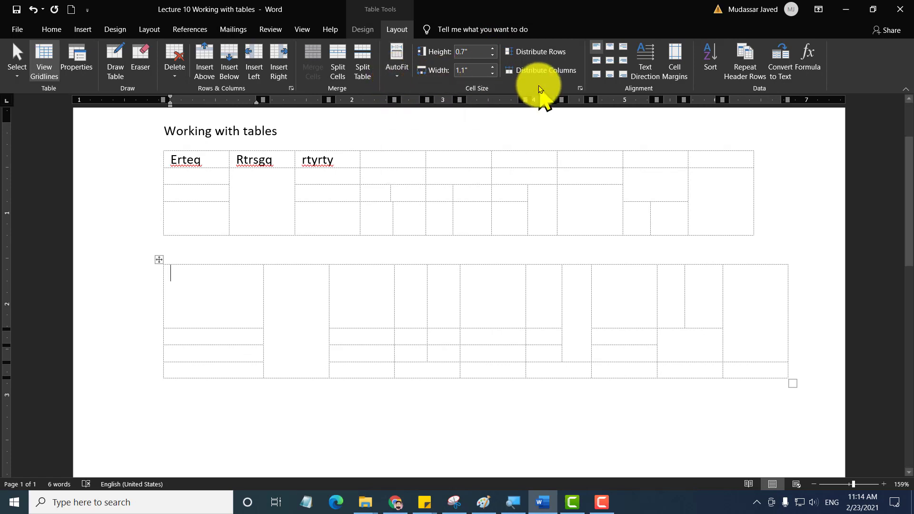
pyautogui.click(159, 259)
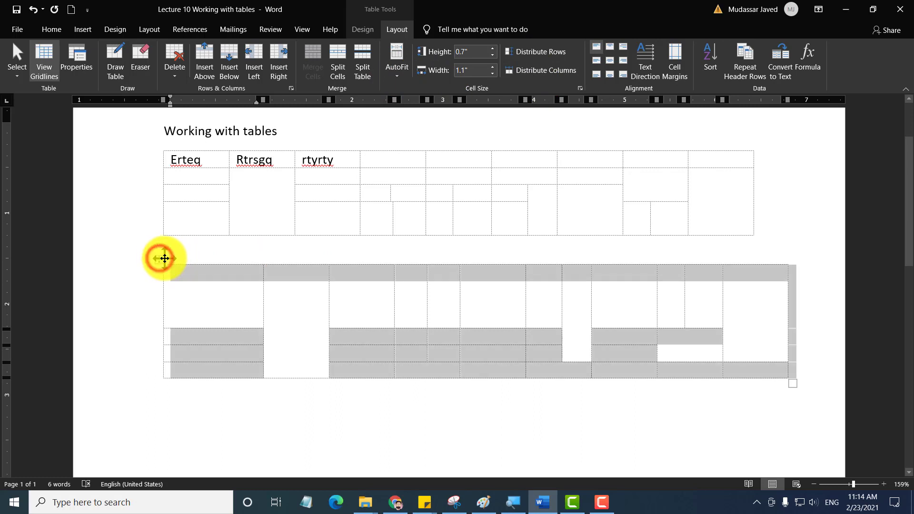
# Distribute the second table's rows evenly at 0.32" each; Distribute Columns is refused with a warning.
pyautogui.click(538, 53)
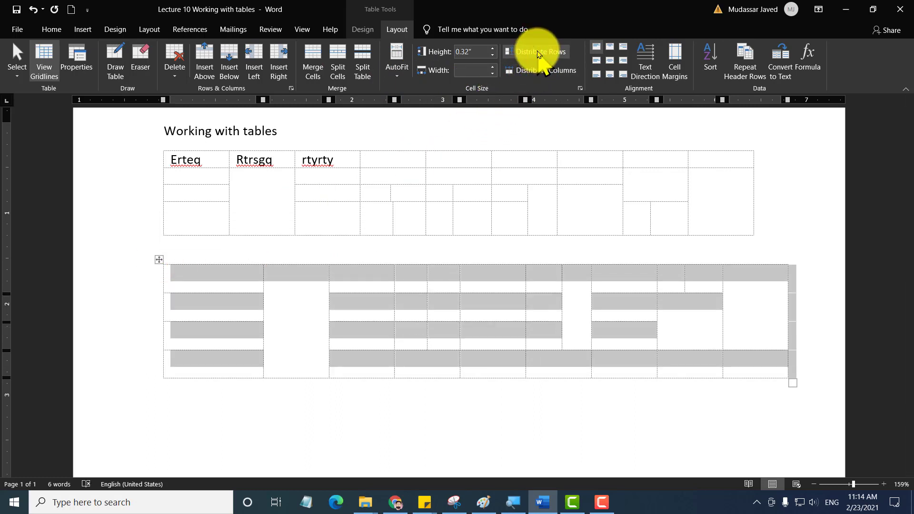
pyautogui.click(552, 69)
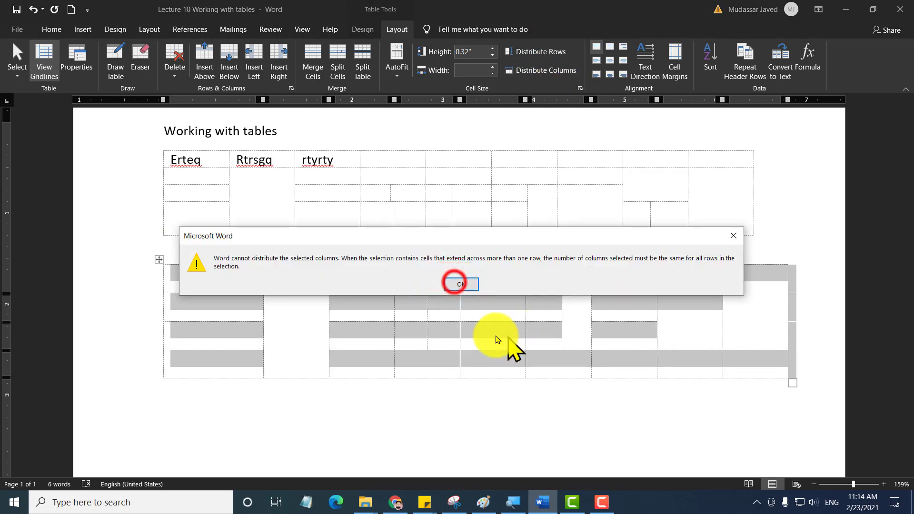
pyautogui.click(454, 285)
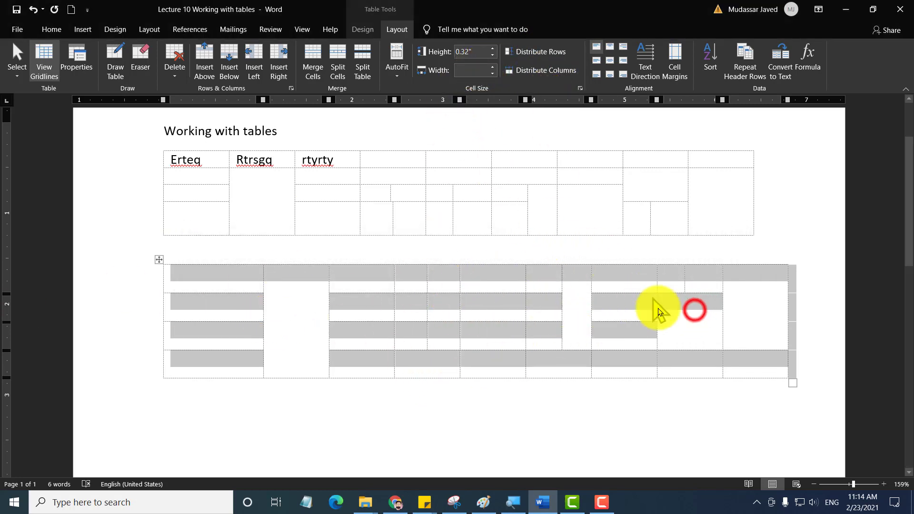
pyautogui.click(695, 310)
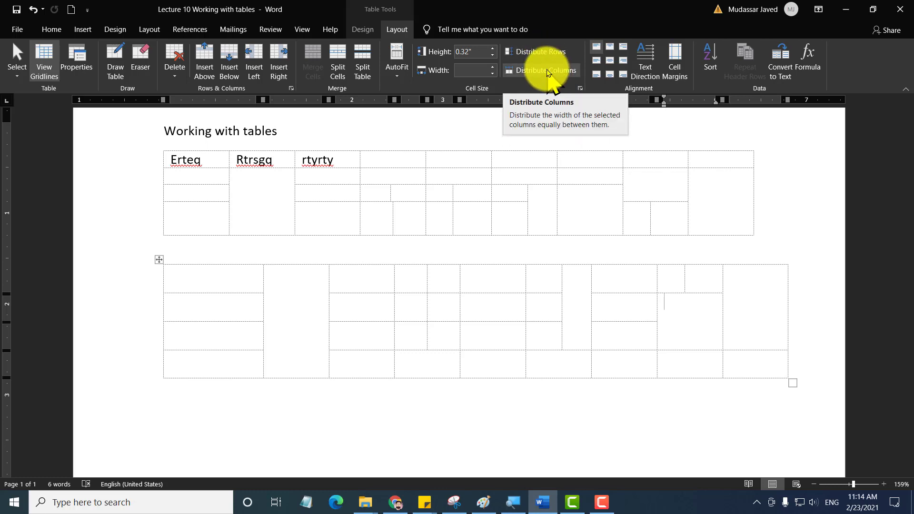
# Type zdfgvzdfg into an empty top-table cell and align it to the vertical middle of the cell.
pyautogui.click(319, 225)
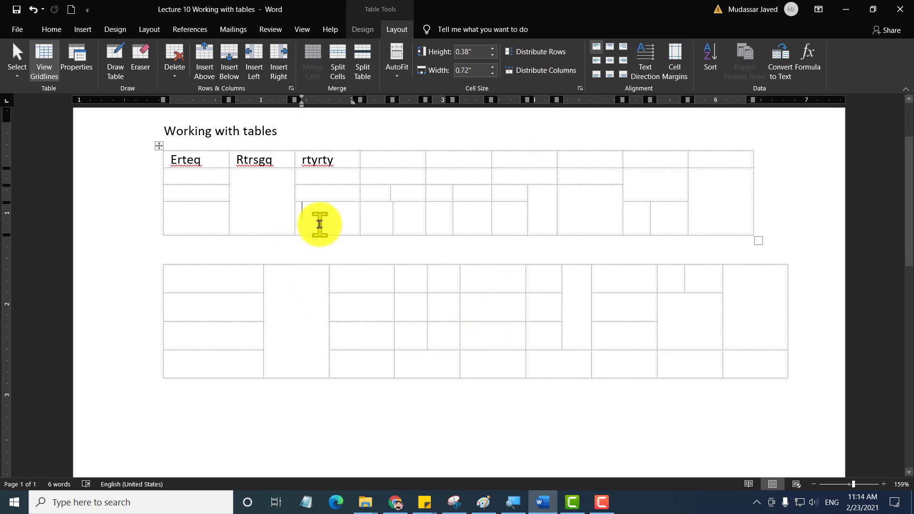
pyautogui.write('zdfgvzdfg')
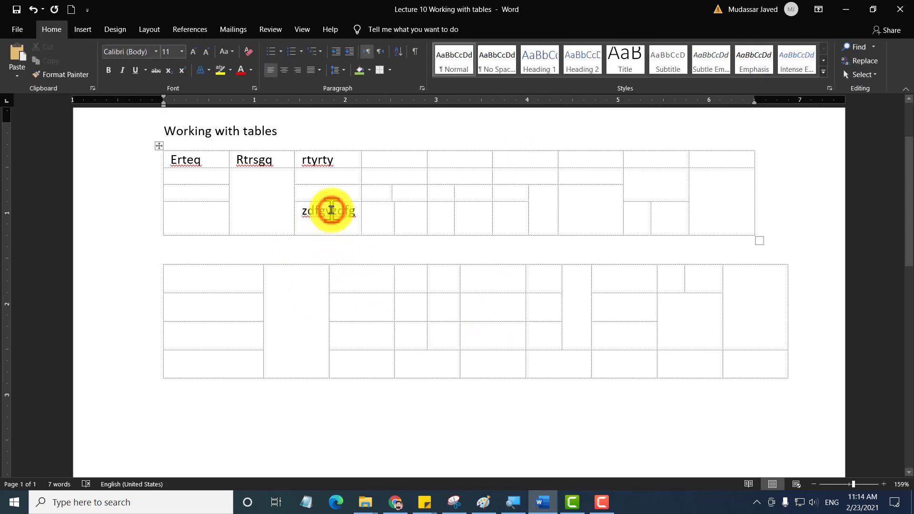
pyautogui.click(332, 210)
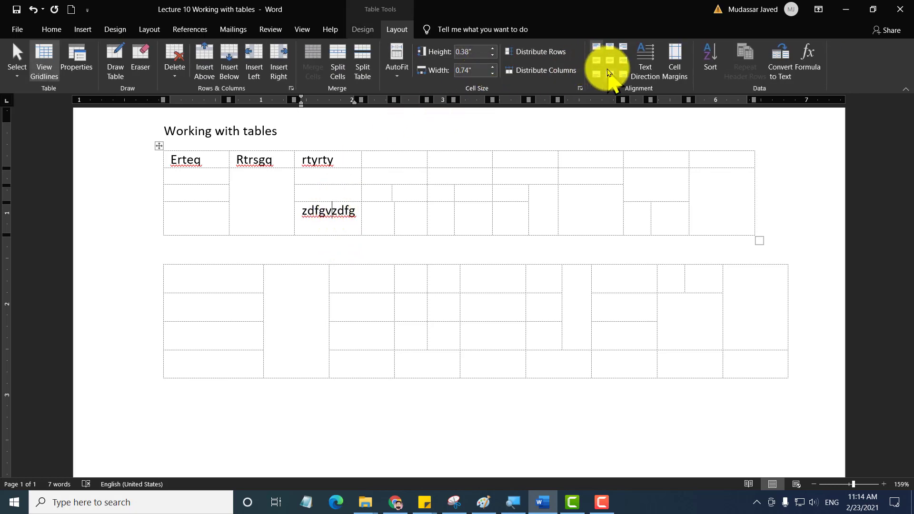
pyautogui.click(599, 51)
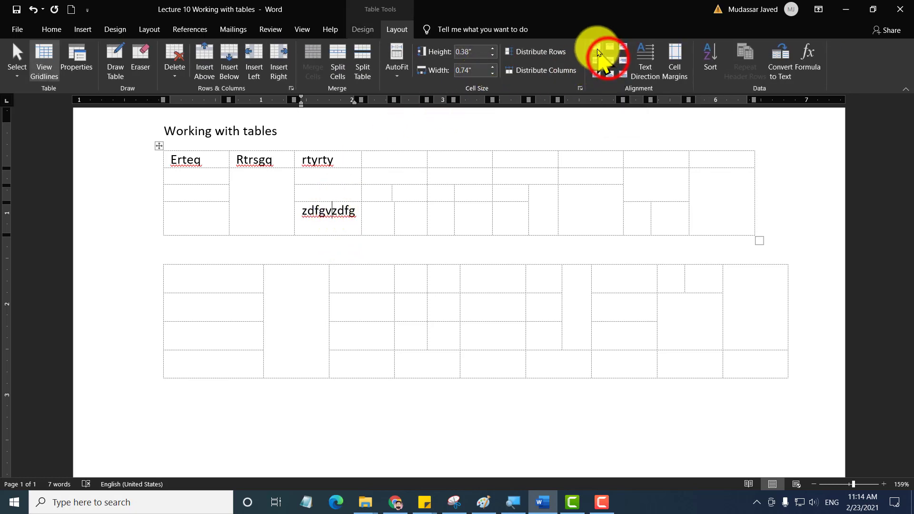
pyautogui.click(610, 61)
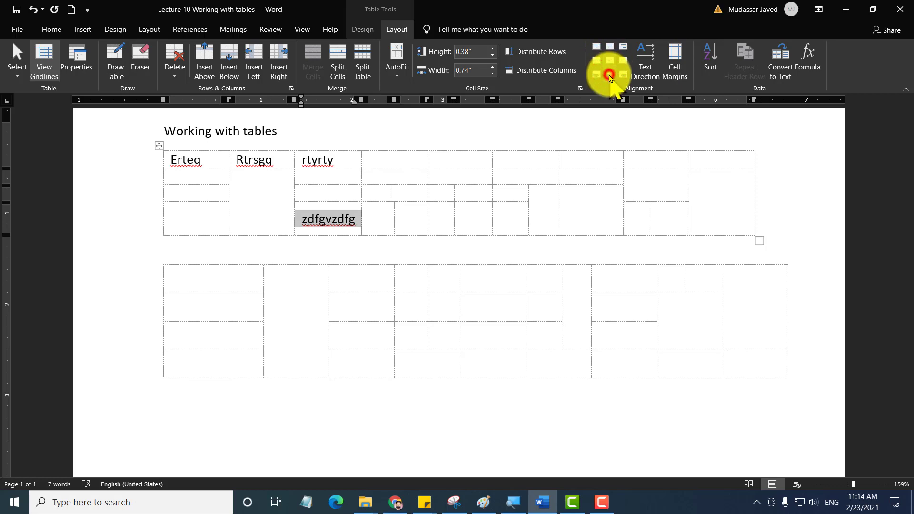
pyautogui.click(610, 46)
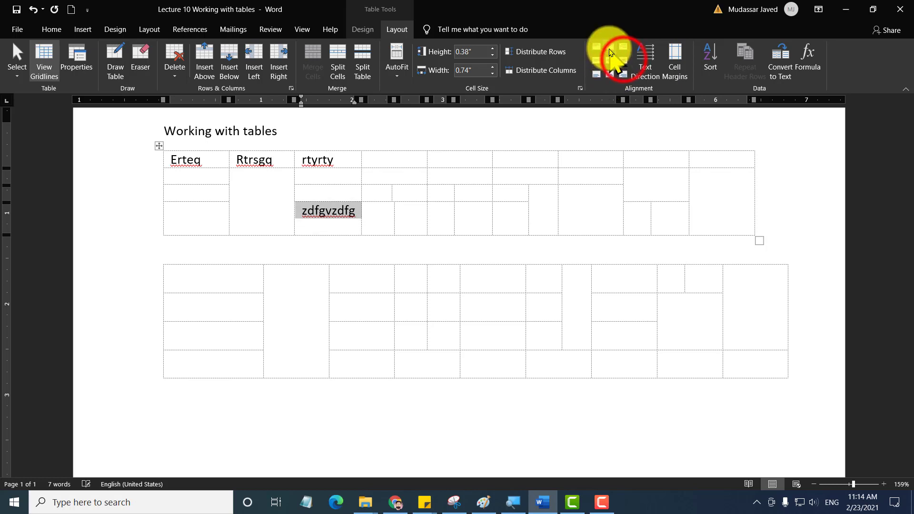
pyautogui.click(624, 61)
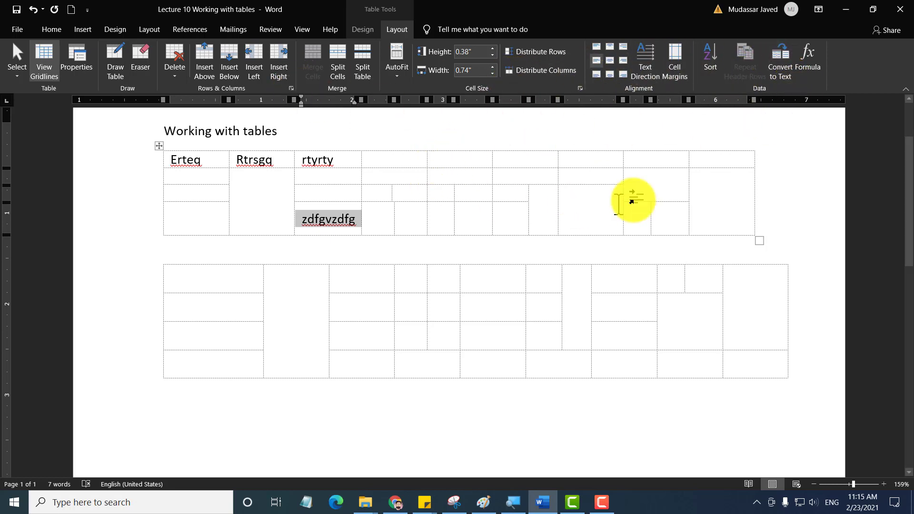
# Move through the second table's rows to an empty top-table cell, checking the Design then Layout options.
pyautogui.click(379, 279)
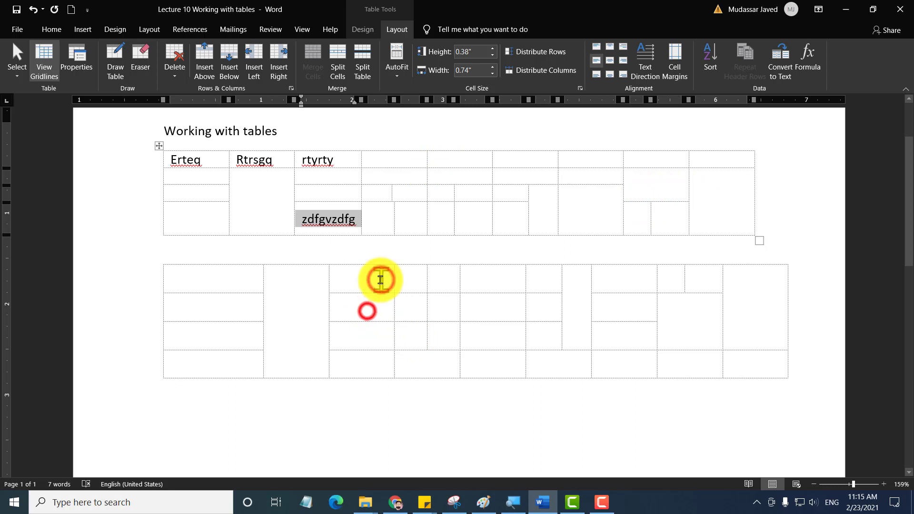
pyautogui.click(368, 312)
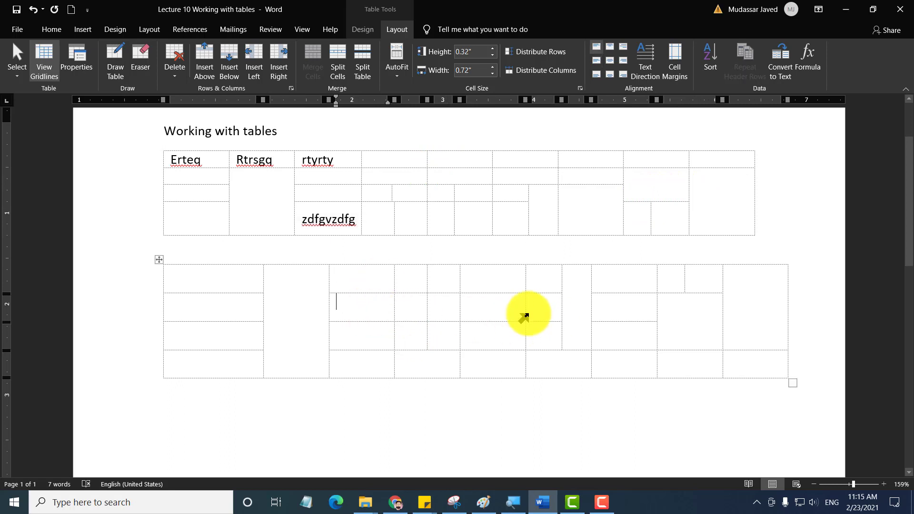
pyautogui.click(214, 198)
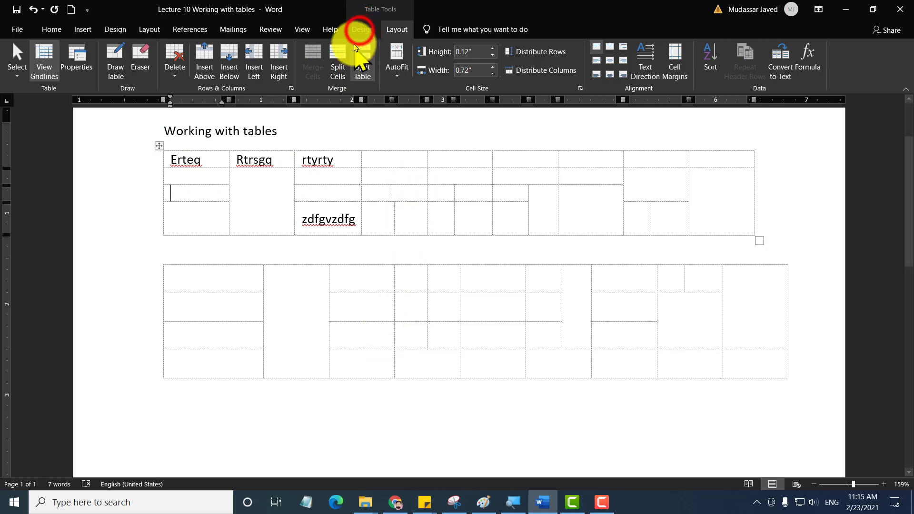
pyautogui.click(360, 29)
pyautogui.click(398, 30)
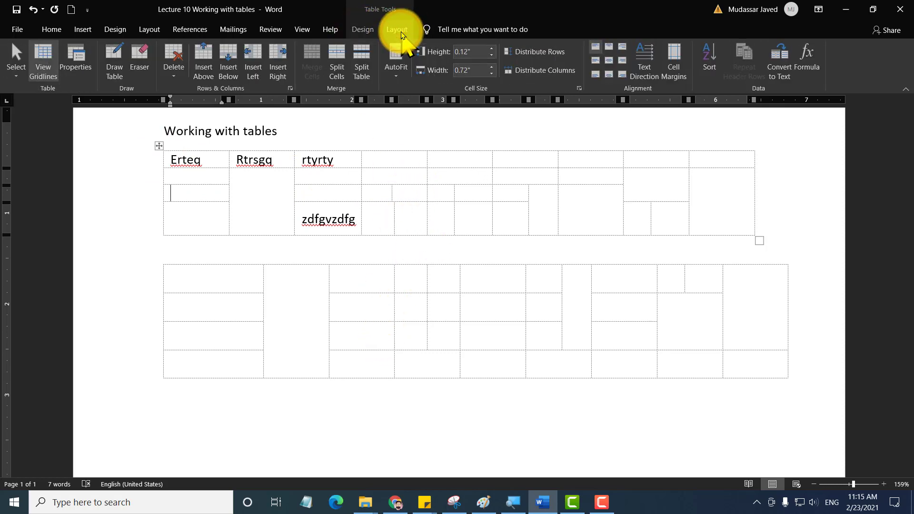